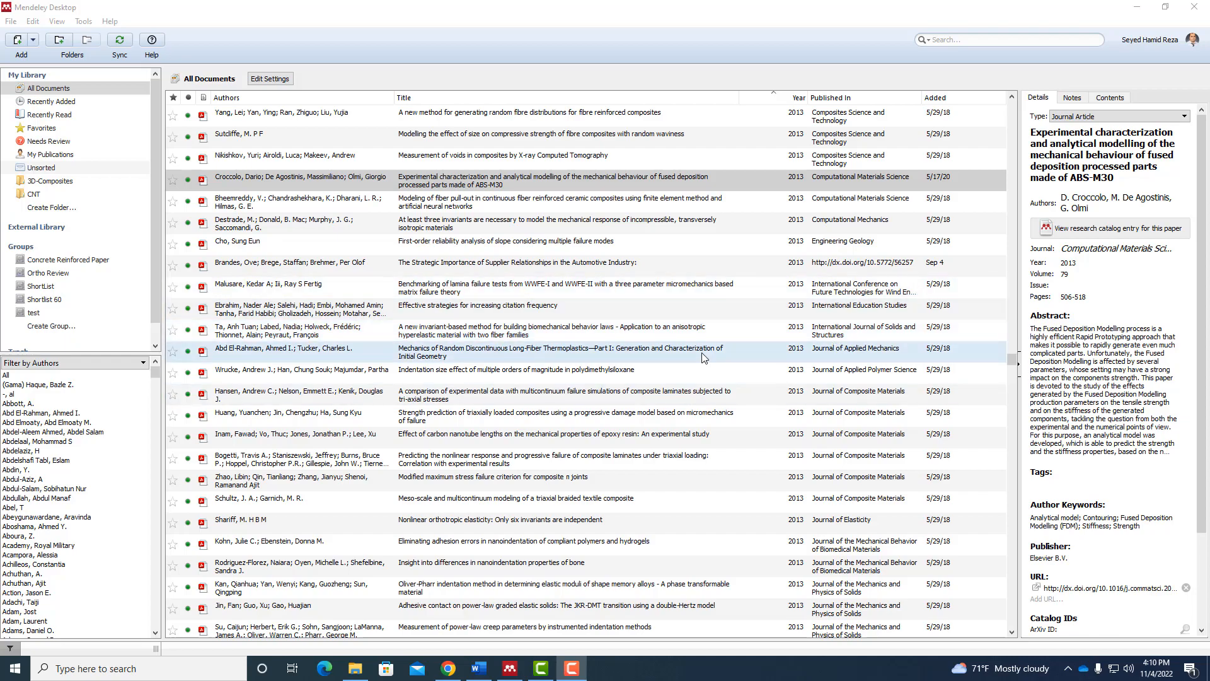
pyautogui.scroll(-15, 711, 400)
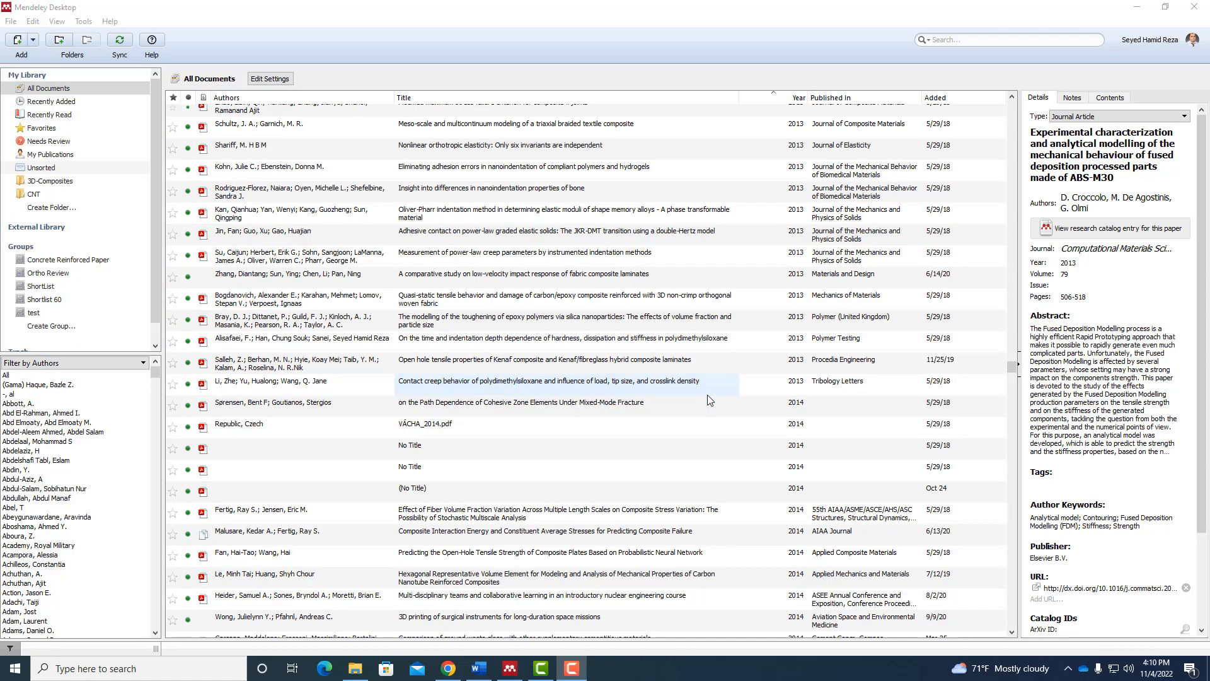
pyautogui.scroll(-3, 711, 400)
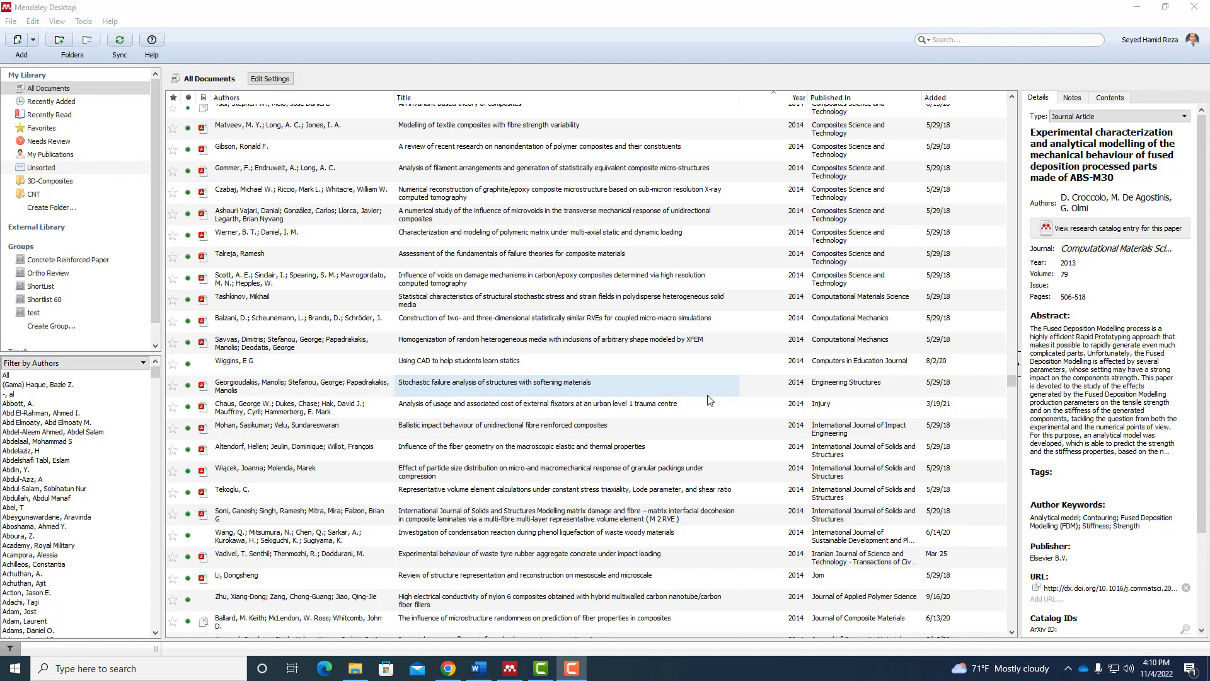
pyautogui.scroll(-2, 710, 400)
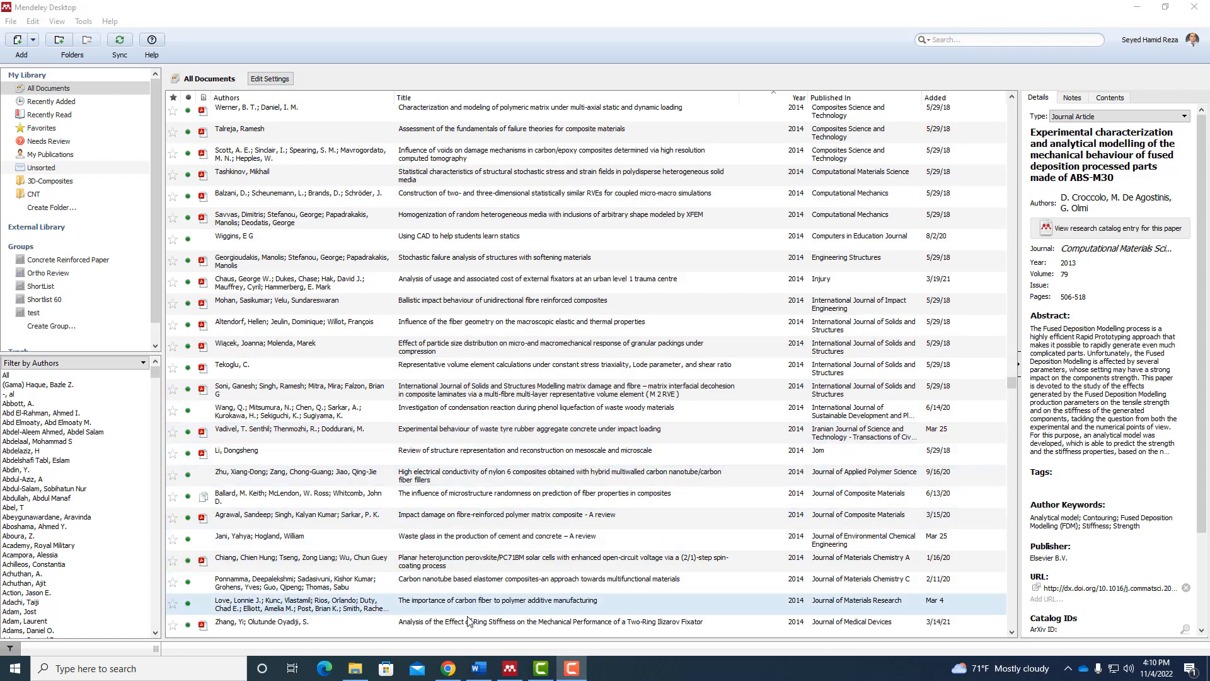
# Switch to Chrome and open the Mendeley Reference Management Software website from the Google results.
pyautogui.click(451, 670)
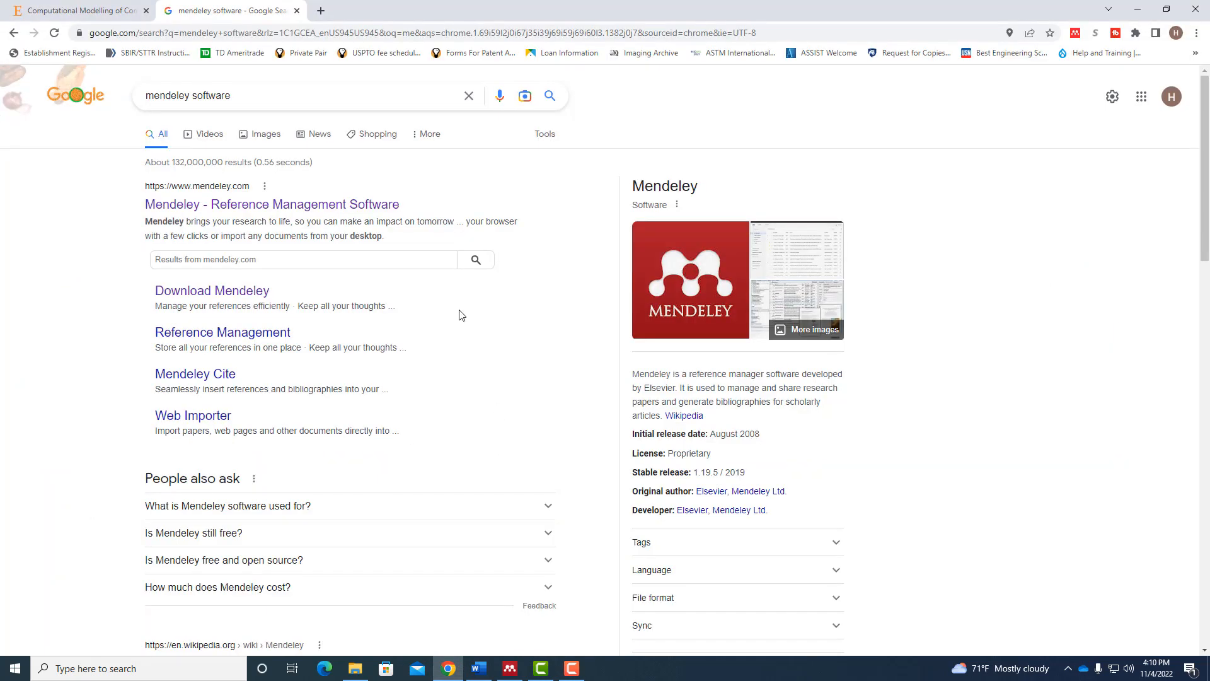
pyautogui.click(285, 208)
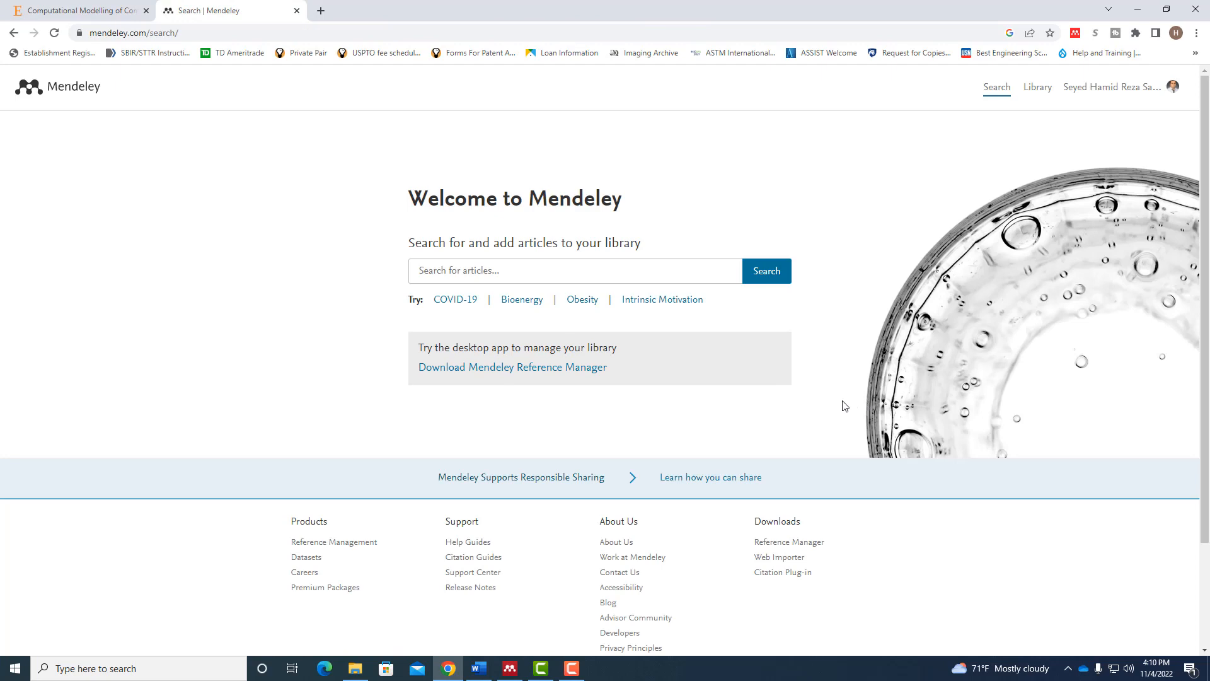
pyautogui.scroll(-1, 843, 403)
pyautogui.scroll(1, 845, 406)
pyautogui.scroll(-2, 841, 366)
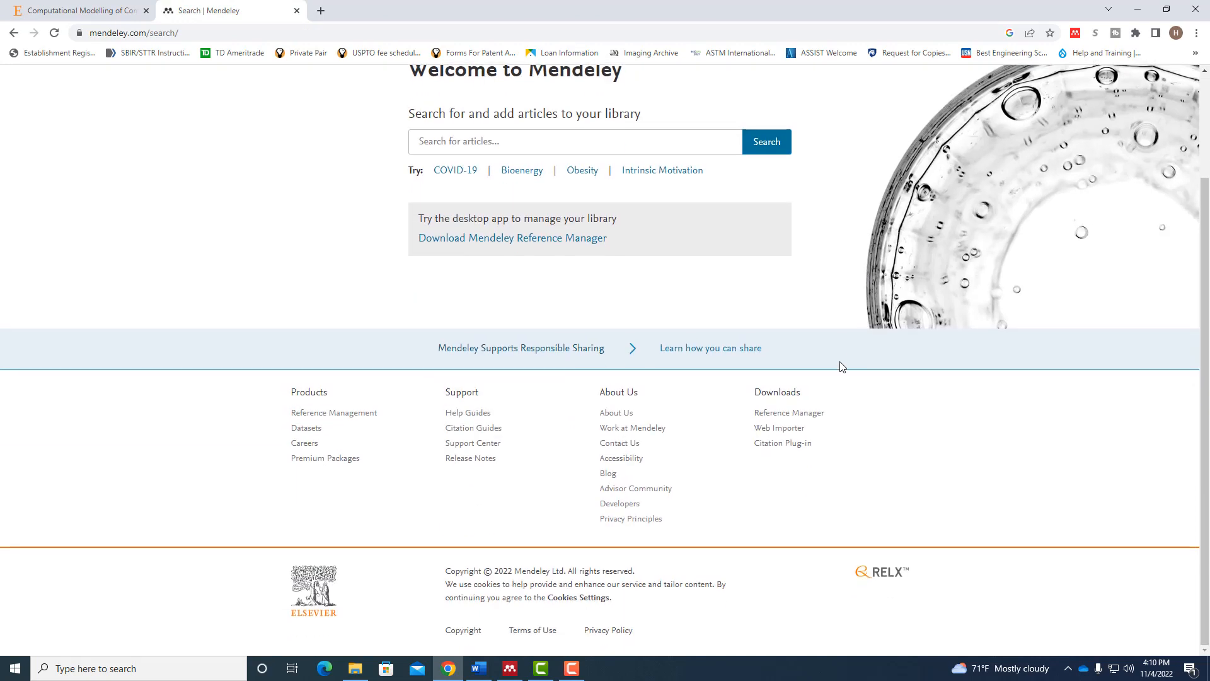
pyautogui.scroll(1, 843, 367)
pyautogui.scroll(1, 841, 365)
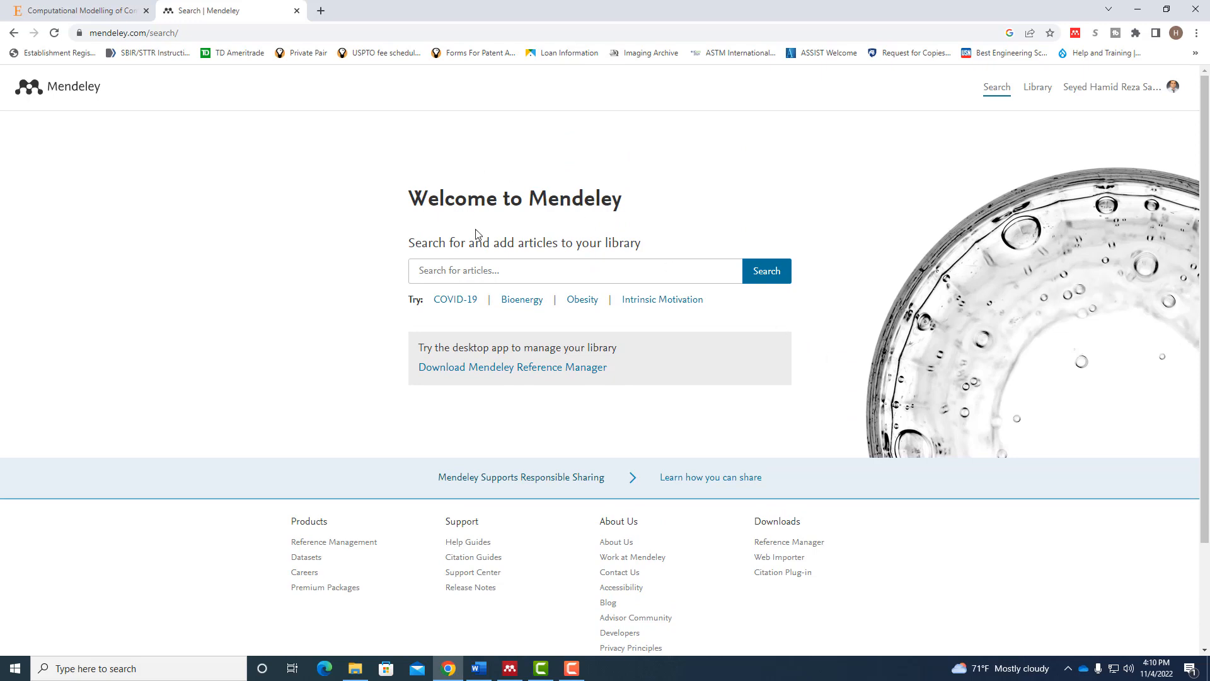
# Sign out of the Mendeley account and look over the public home page's feature sections.
pyautogui.click(1097, 96)
pyautogui.click(1111, 222)
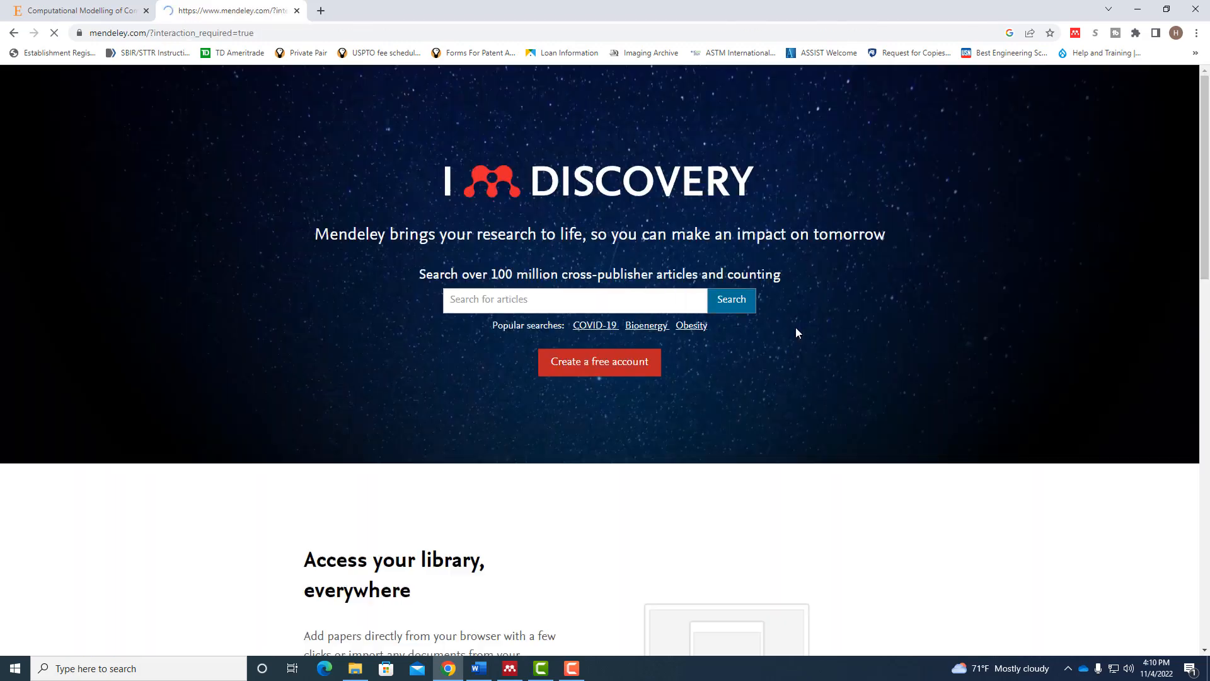
pyautogui.scroll(-4, 795, 327)
pyautogui.scroll(4, 781, 324)
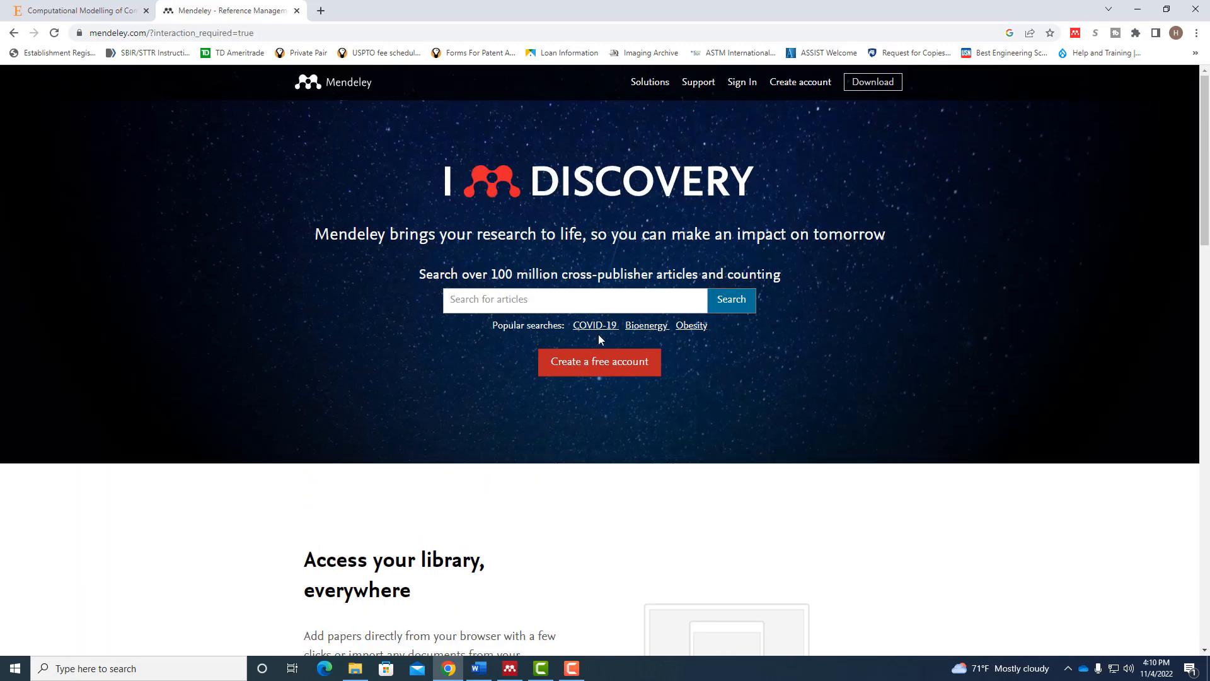
pyautogui.scroll(-10, 820, 365)
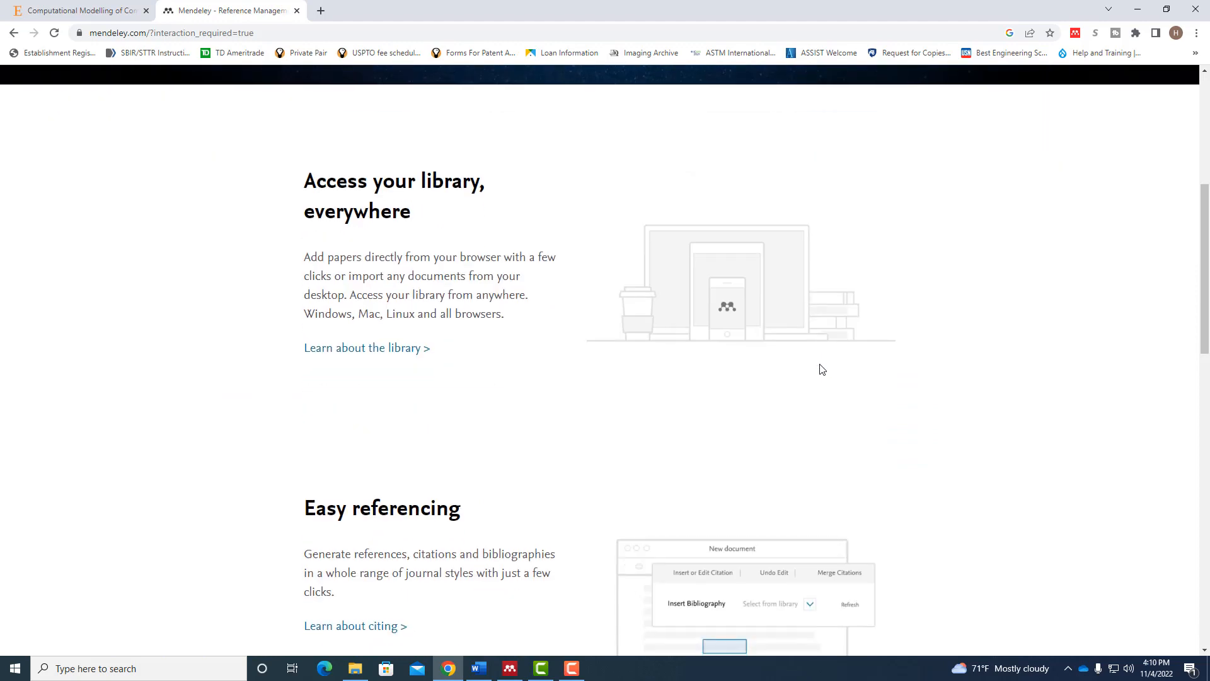
pyautogui.scroll(-5, 820, 366)
pyautogui.scroll(13, 819, 368)
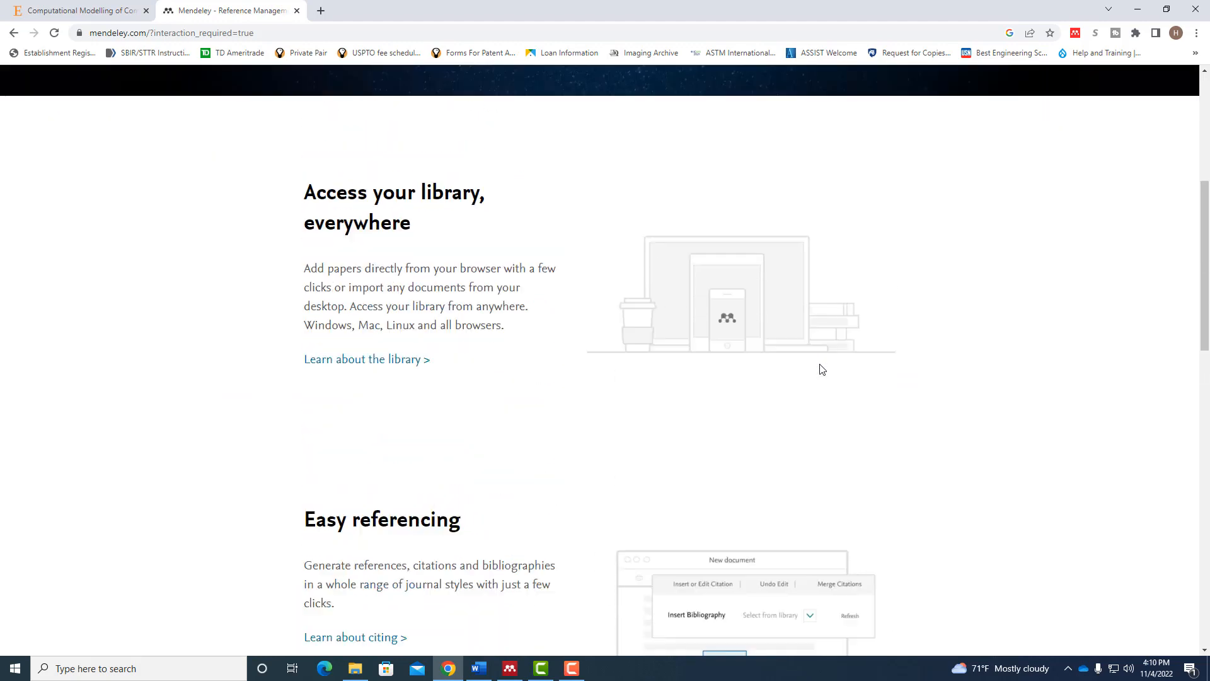
pyautogui.scroll(1, 731, 341)
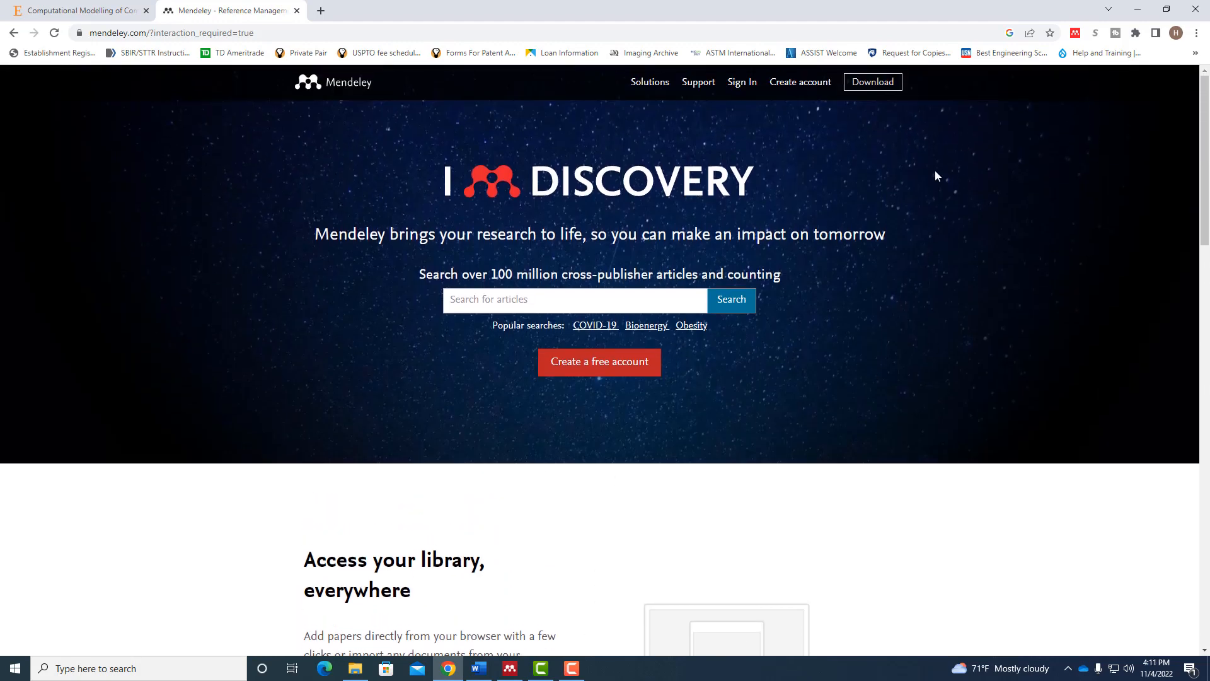
# Open the Mendeley Reference Manager download page and view the save prompt for the Windows installer without saving it.
pyautogui.click(886, 86)
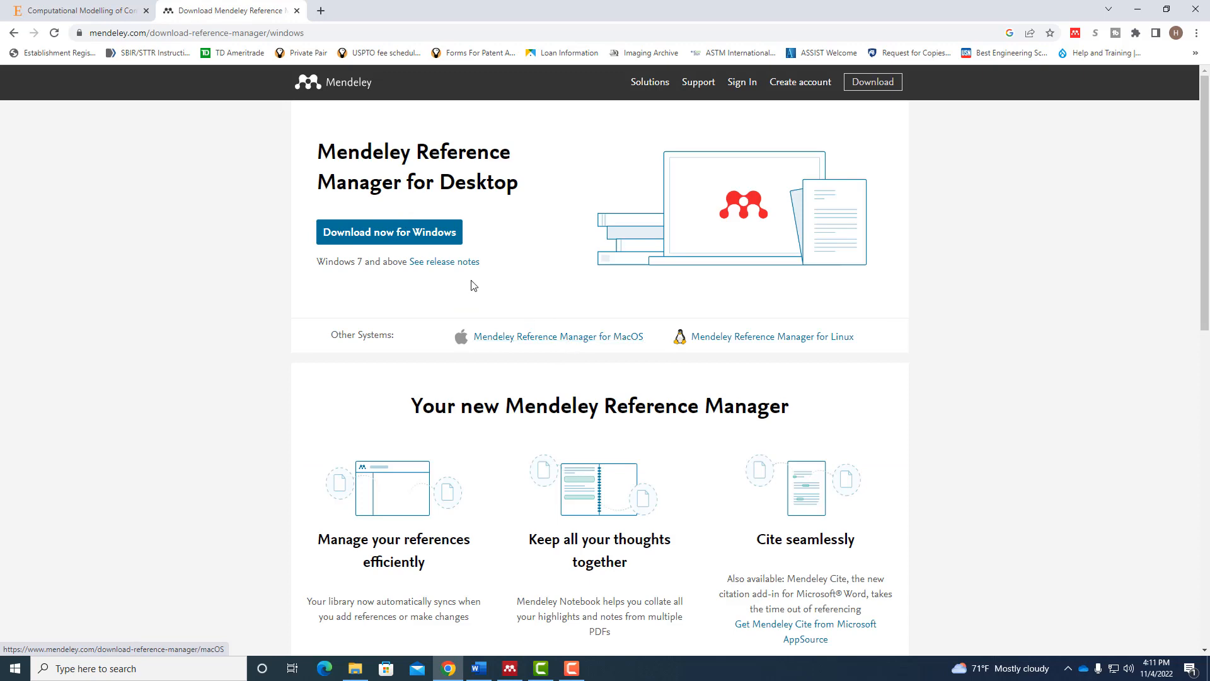
pyautogui.click(397, 235)
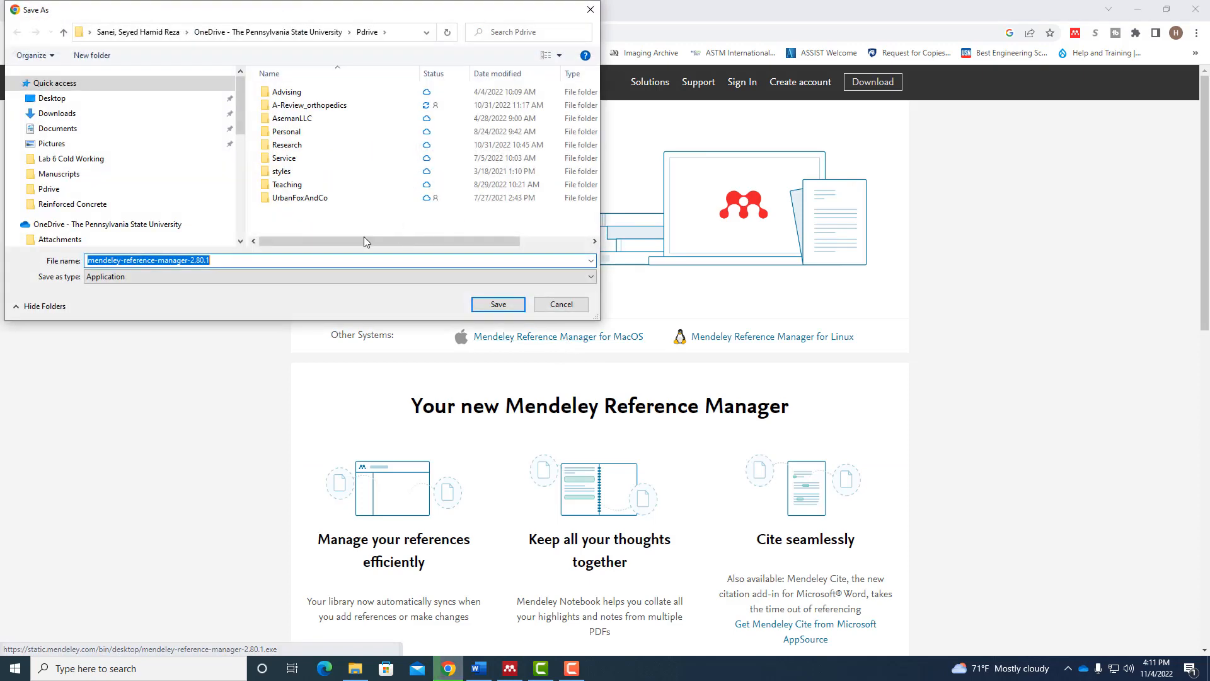
pyautogui.click(590, 9)
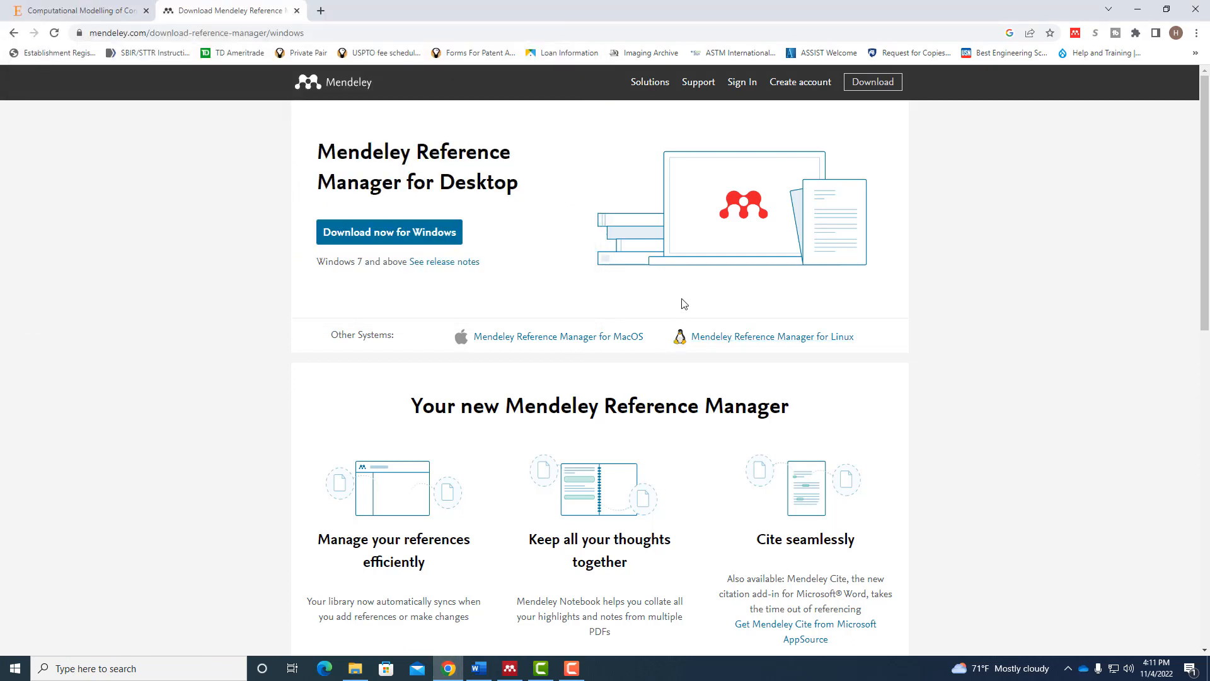
# Switch to Word and check in the Word Add-ins manager whether the Mendeley-1.19.8.dotm template is loaded.
pyautogui.click(481, 672)
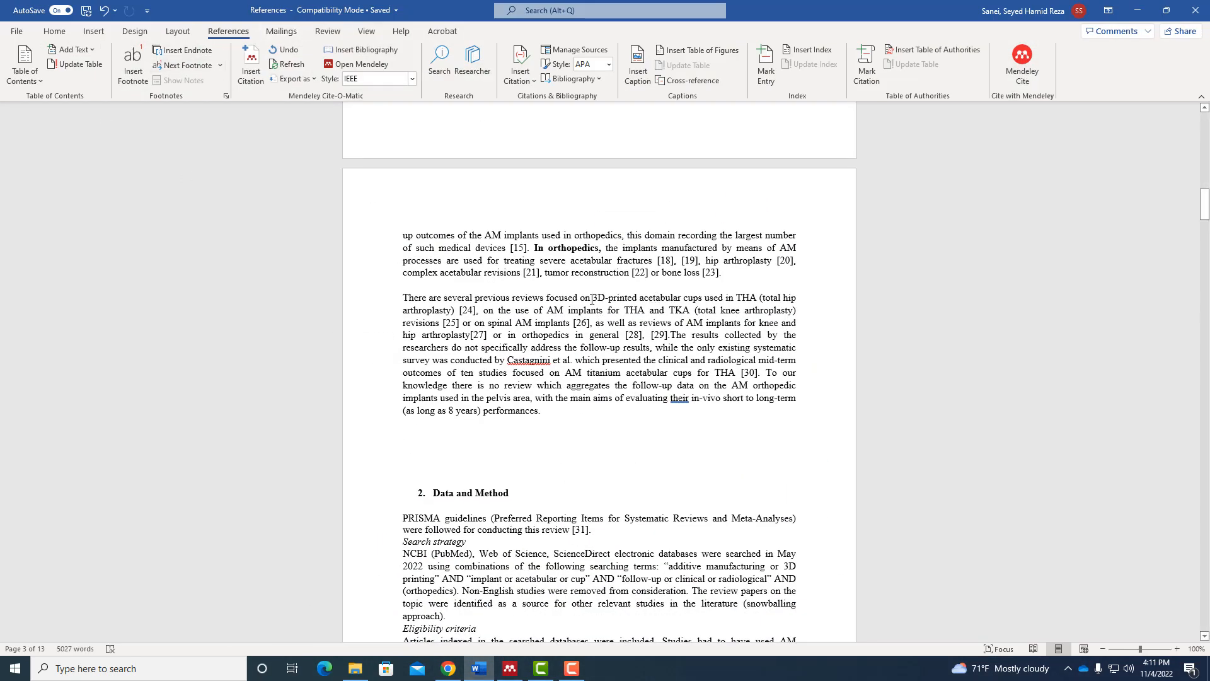
pyautogui.click(17, 36)
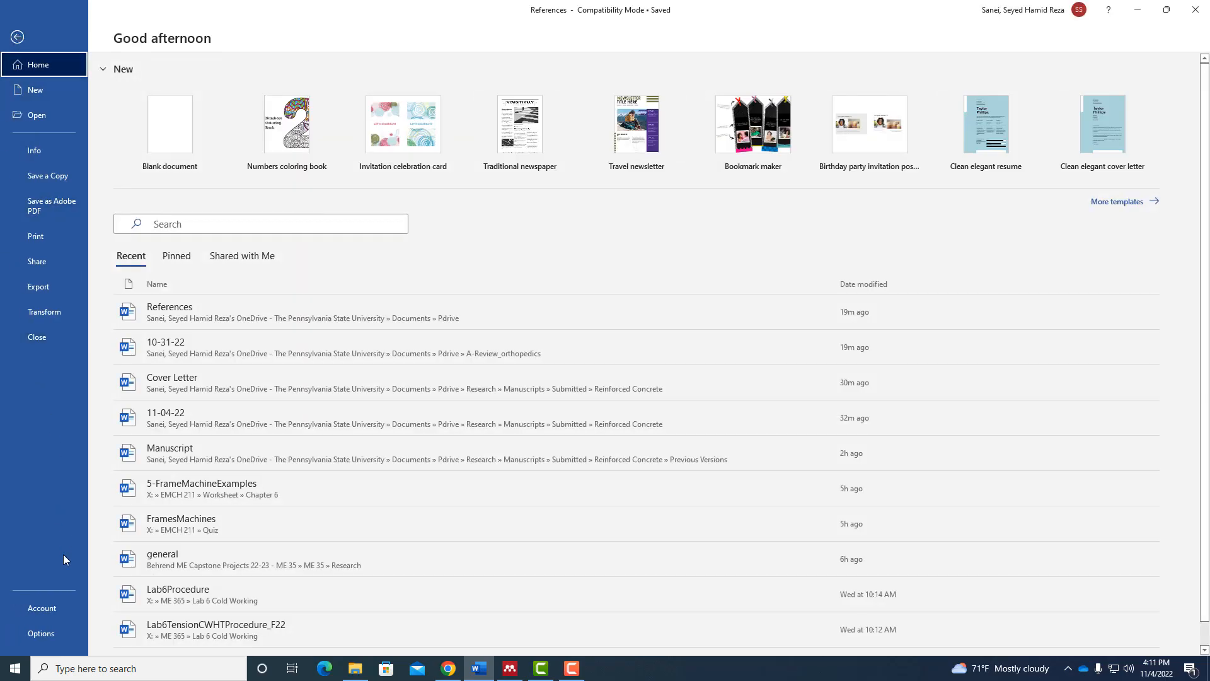
pyautogui.click(53, 636)
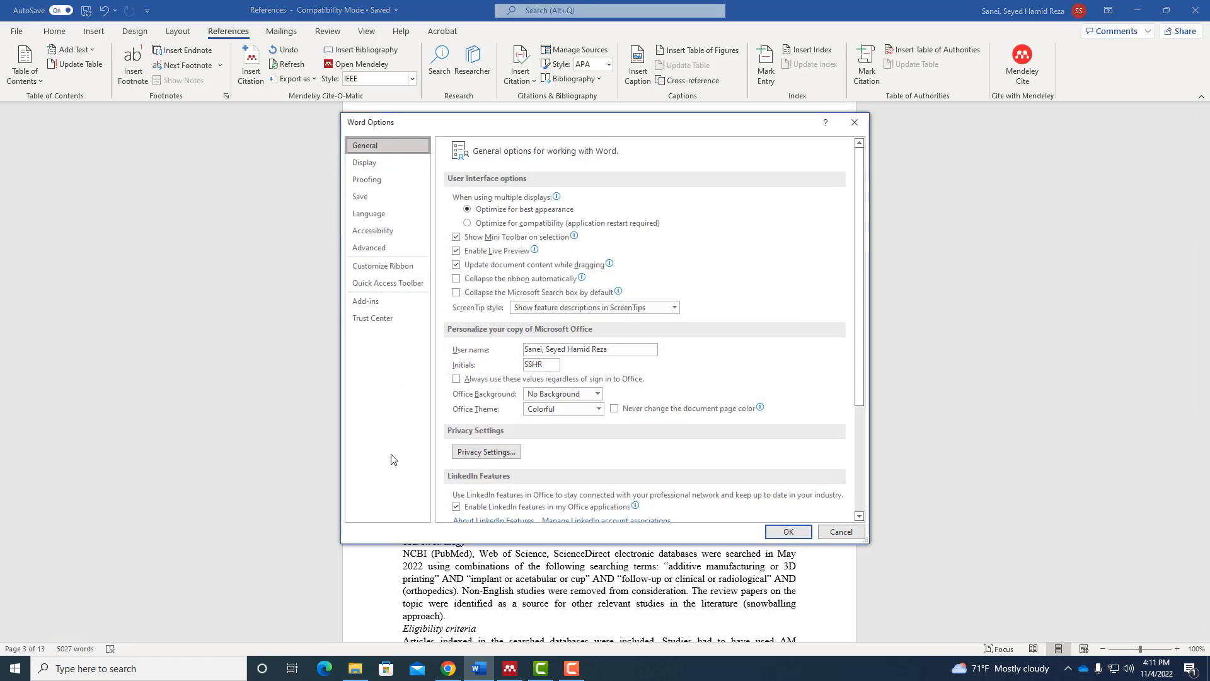
pyautogui.click(370, 308)
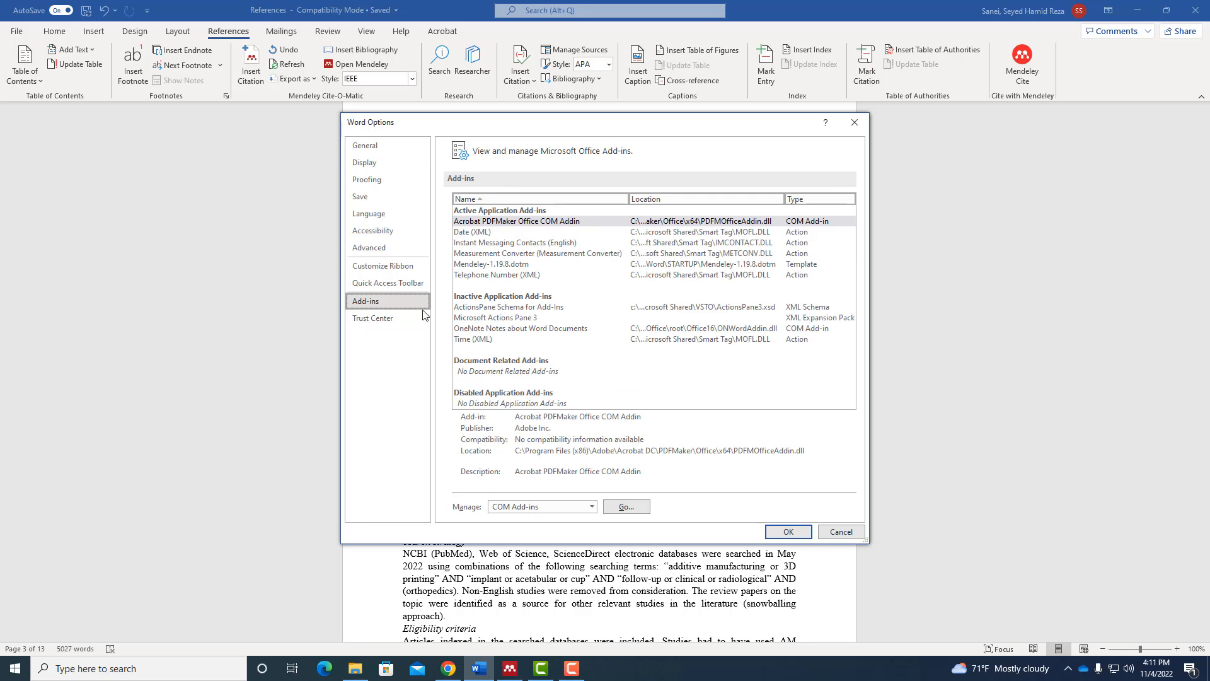
pyautogui.click(592, 508)
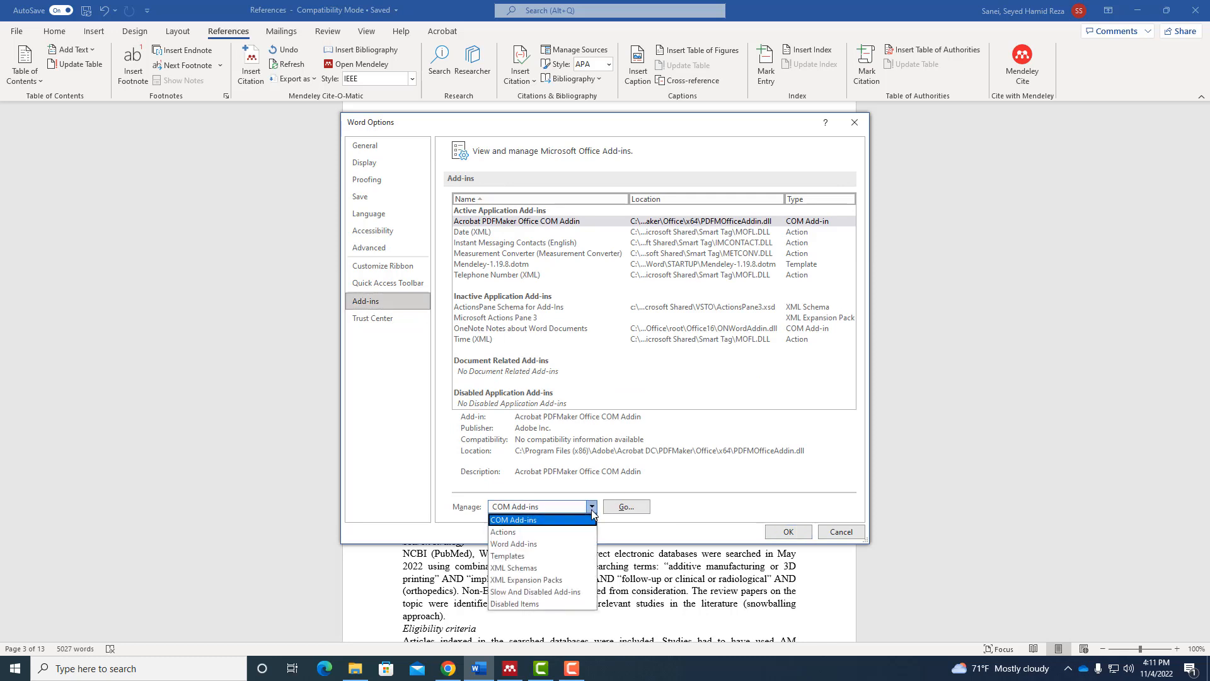
pyautogui.click(558, 546)
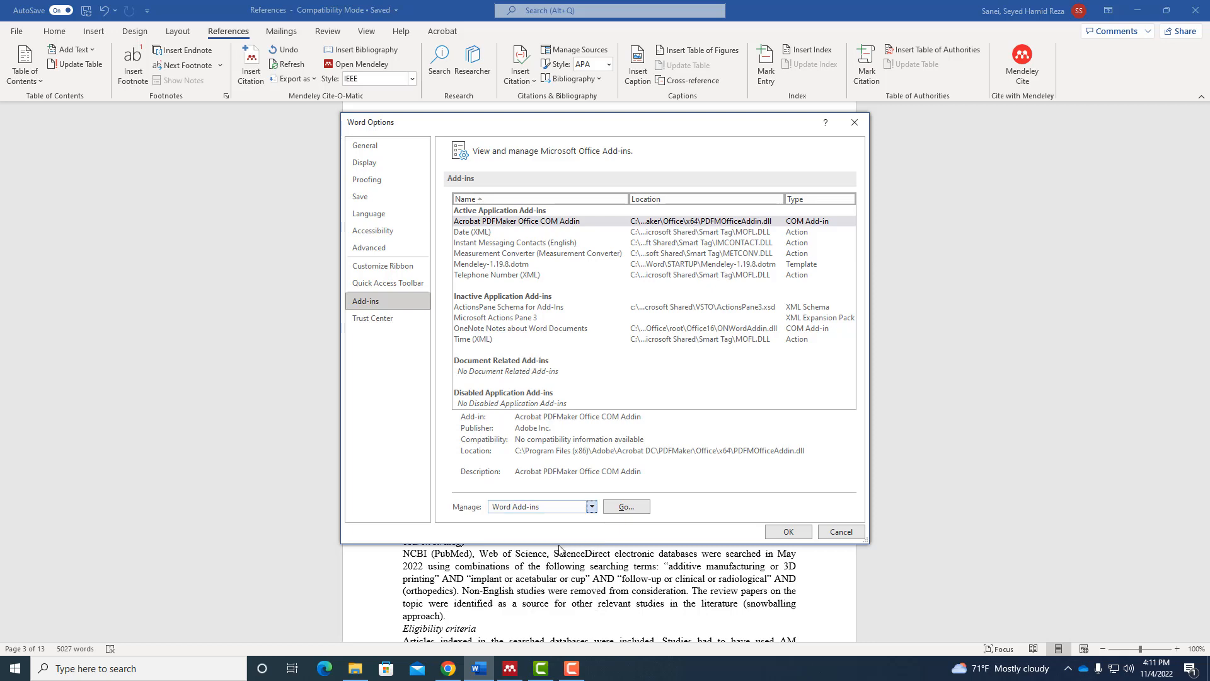
pyautogui.click(626, 507)
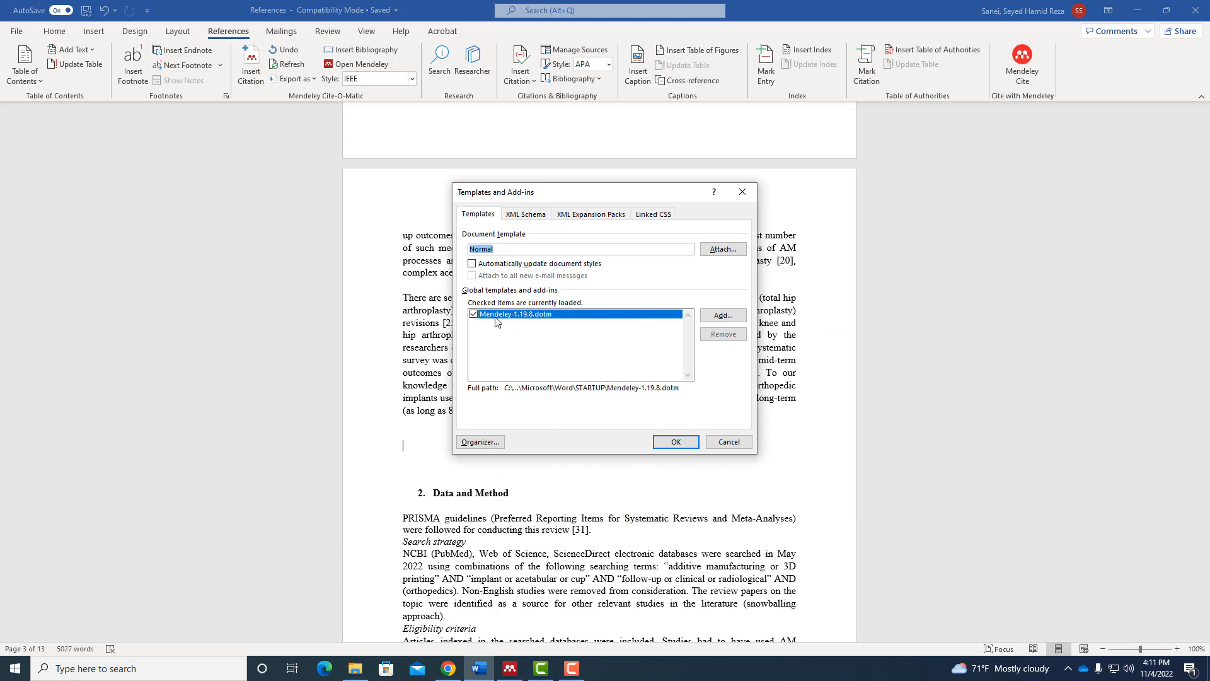
pyautogui.click(675, 441)
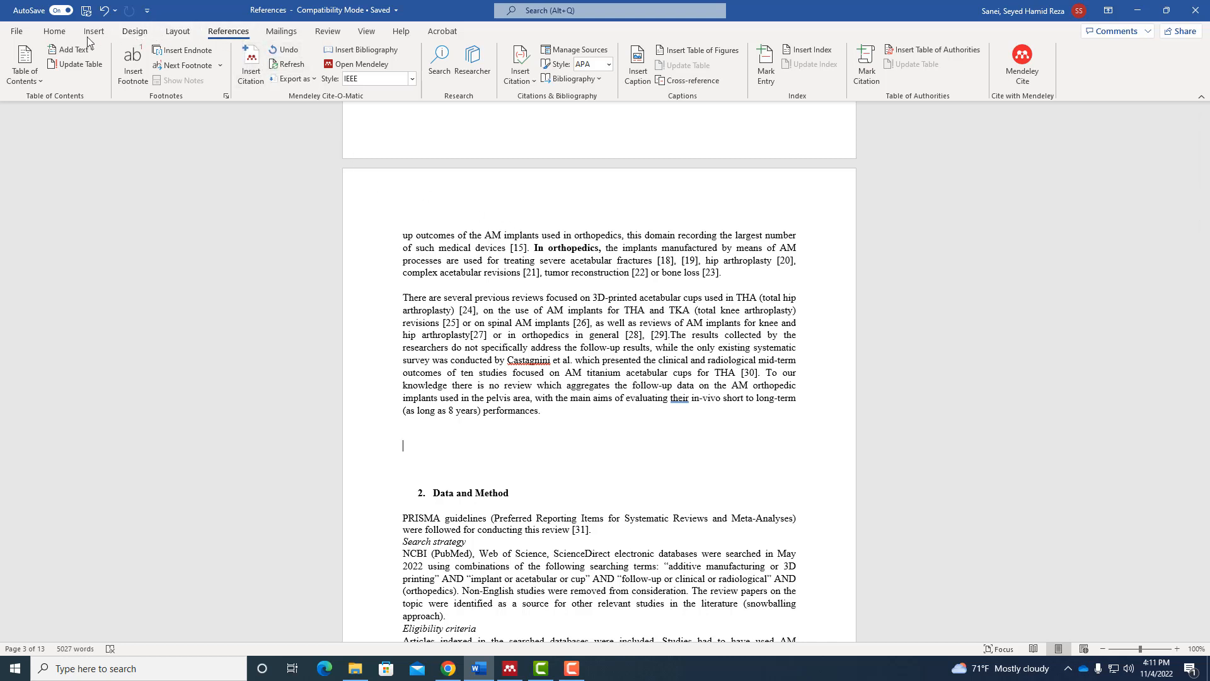
# Write "Composites have a lot of application in aerospace" on the empty line above the Data and Method heading.
pyautogui.click(56, 33)
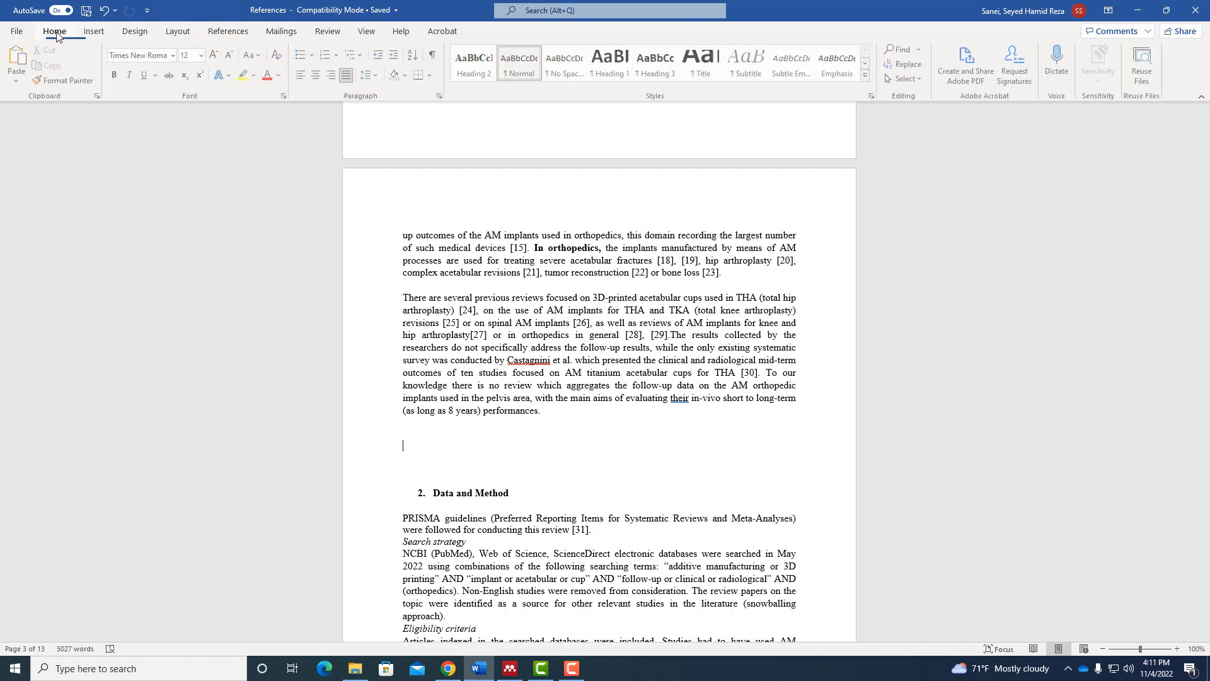
pyautogui.click(231, 36)
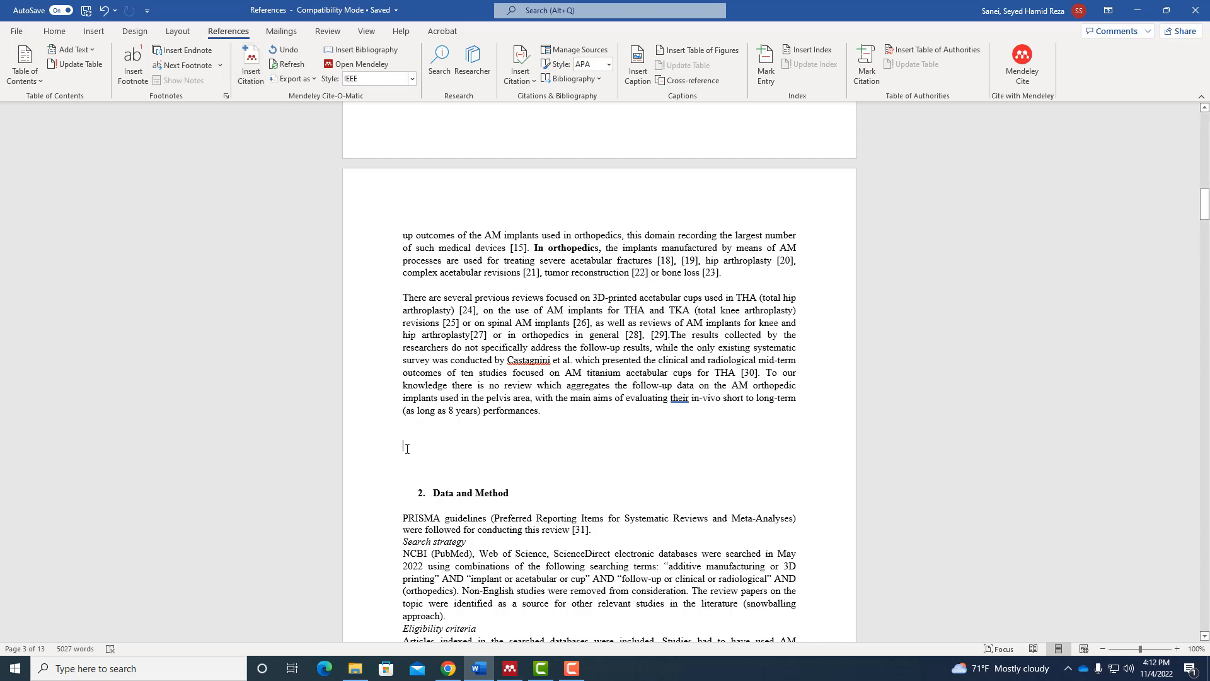
pyautogui.write('composite')
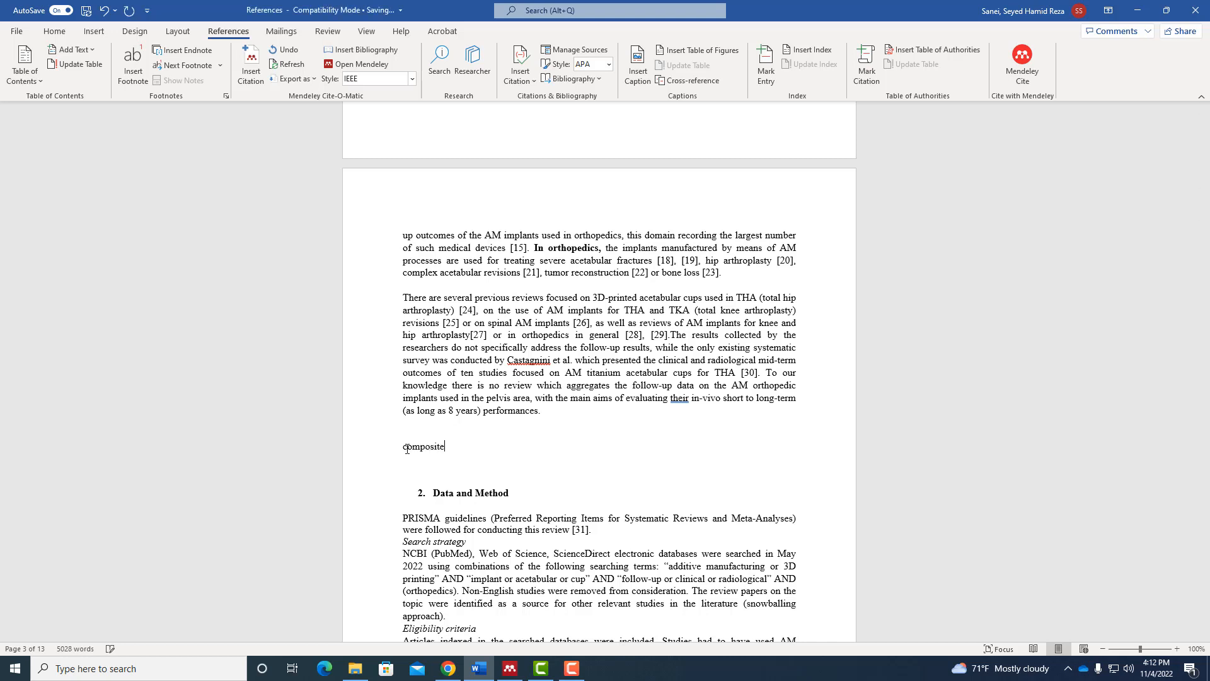
pyautogui.write('s have a lot of application in a')
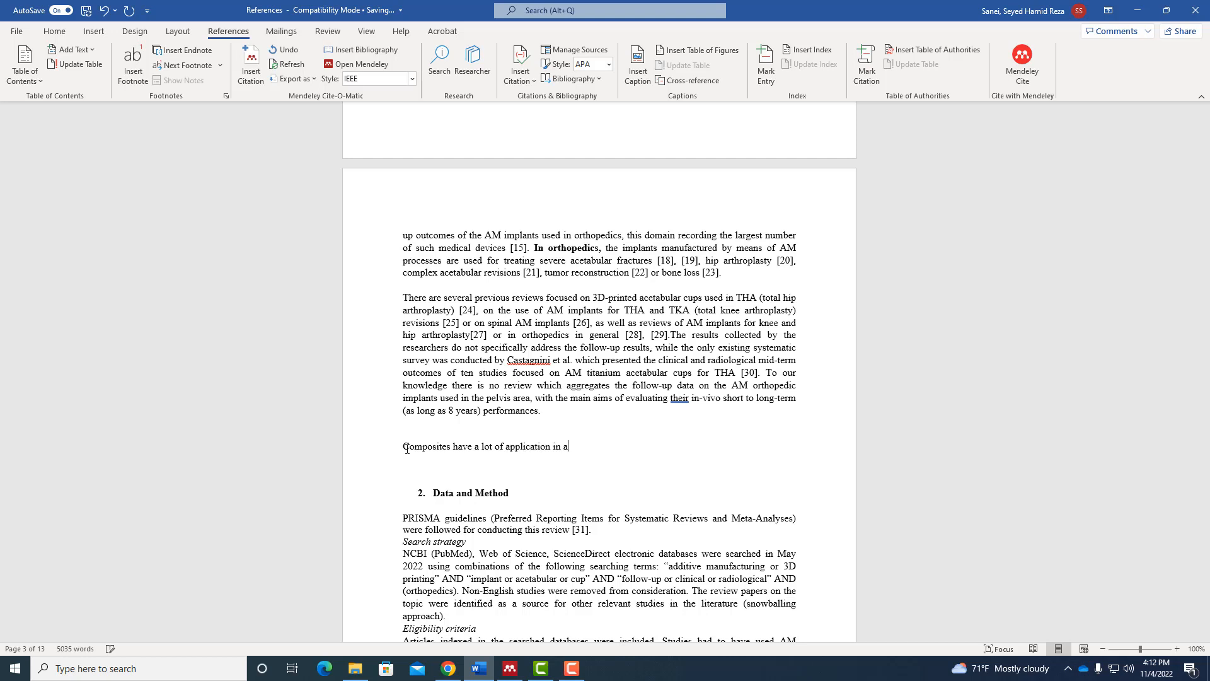
pyautogui.write('erospace')
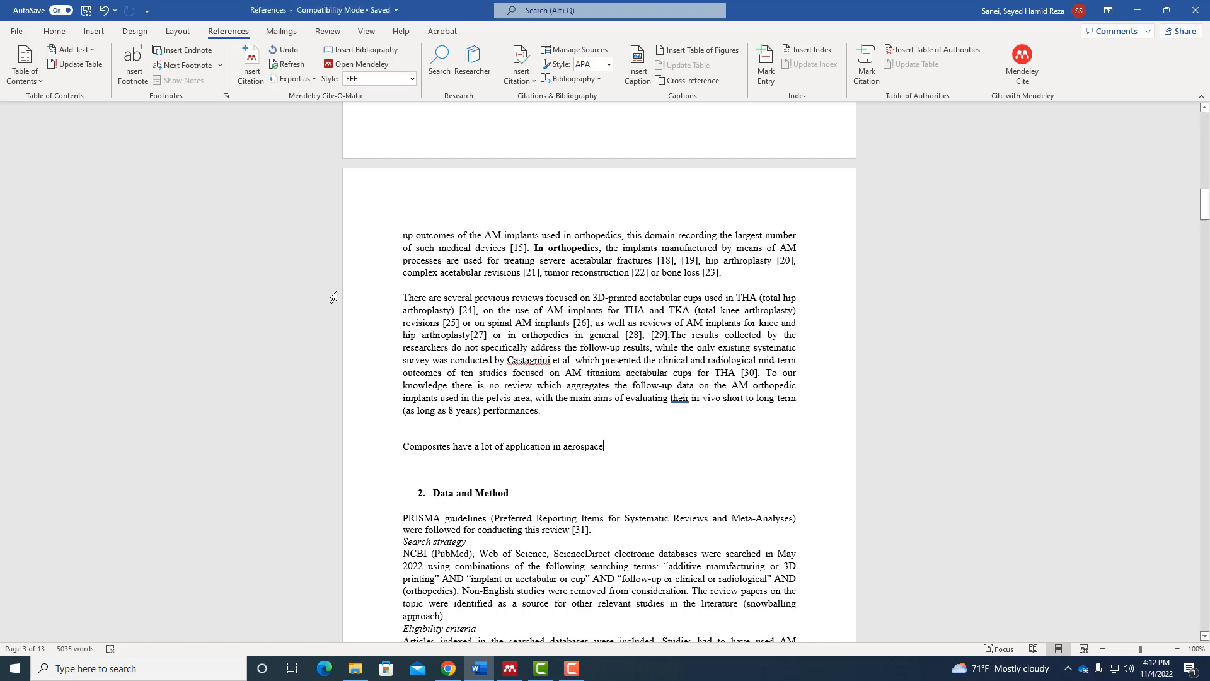
# Start a Mendeley citation after "aerospace" and add the 2016 Polymer Testing paper on length-scale dependence, found by the author's surname.
pyautogui.click(252, 79)
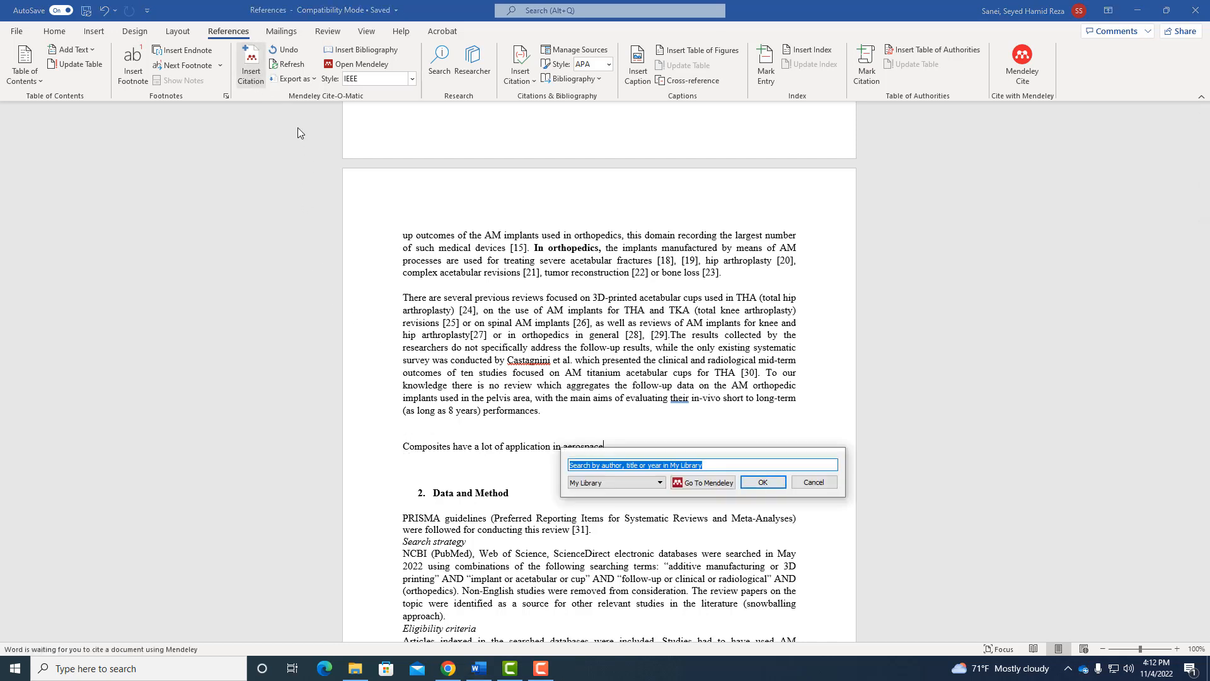
pyautogui.moveTo(696, 452); pyautogui.dragTo(690, 363)
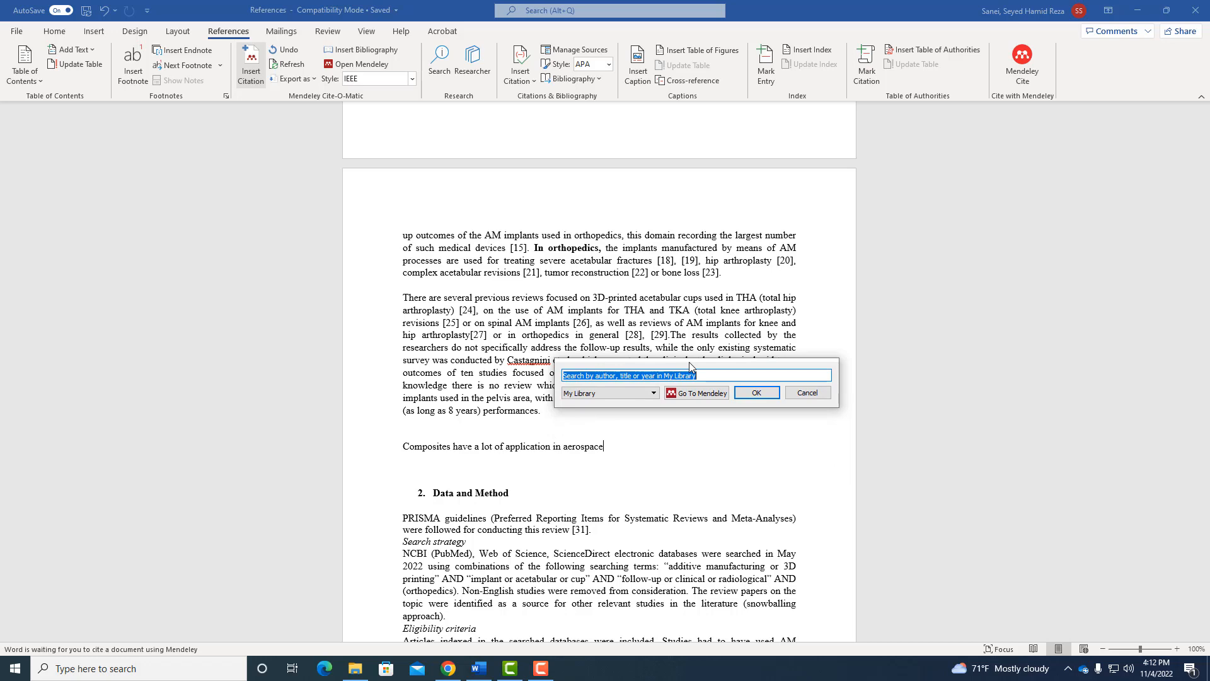
pyautogui.write('sanei')
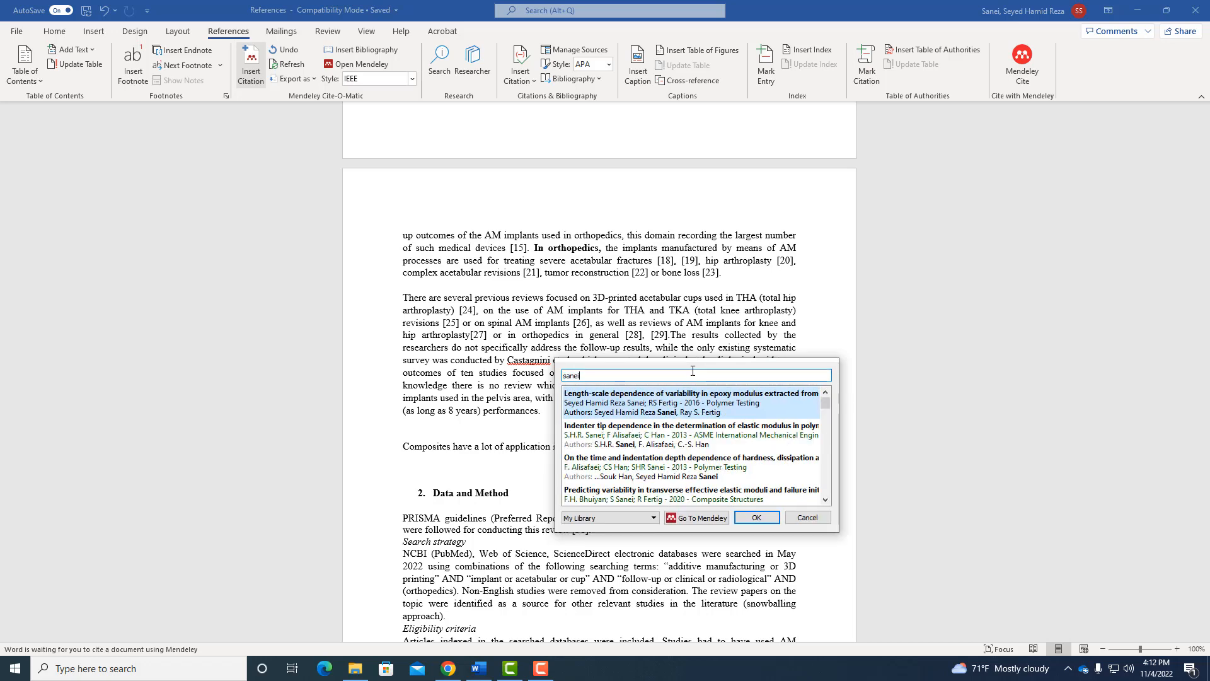
pyautogui.click(680, 409)
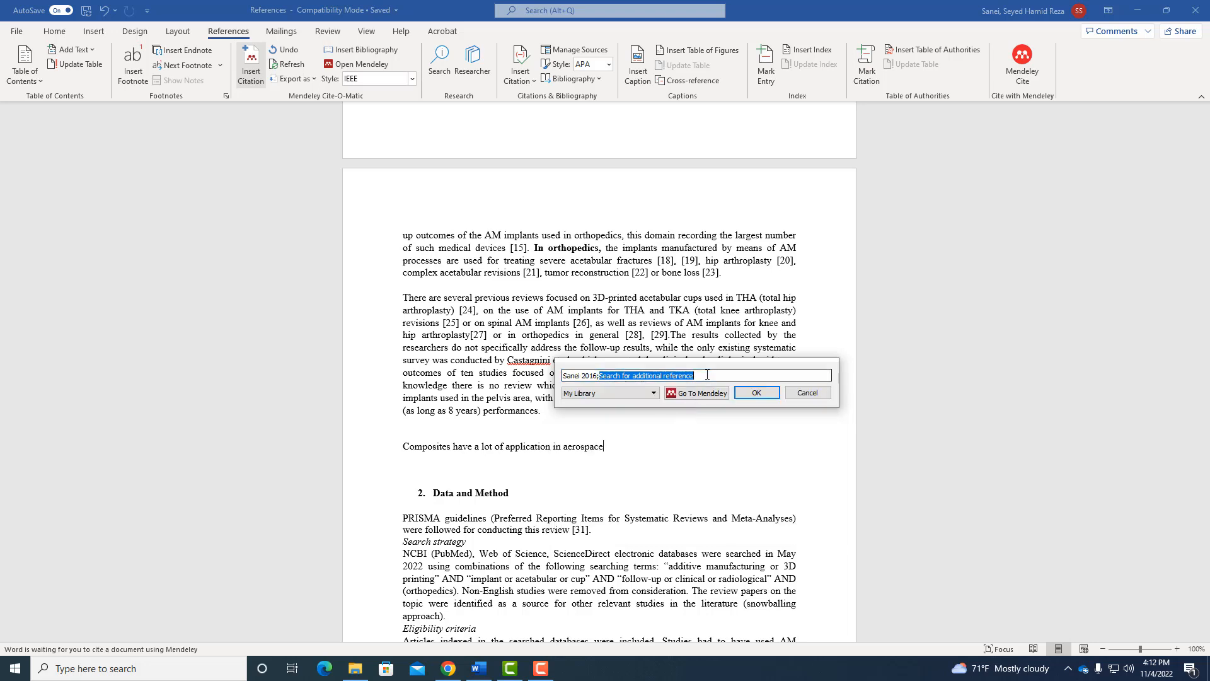
# Add the 2013 paper on indenter tip dependence and, searching "composites", the 2004 paper on non-destructive evaluation of carbon fiber composites to the citation.
pyautogui.write('sane')
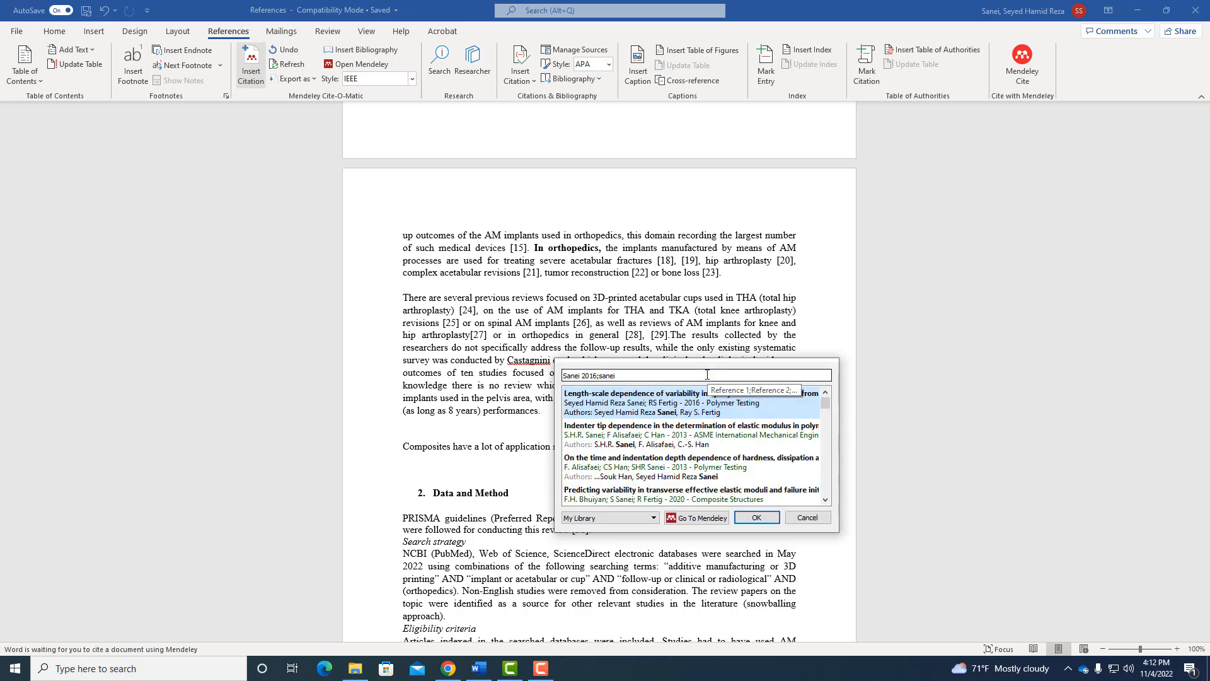
pyautogui.write('i')
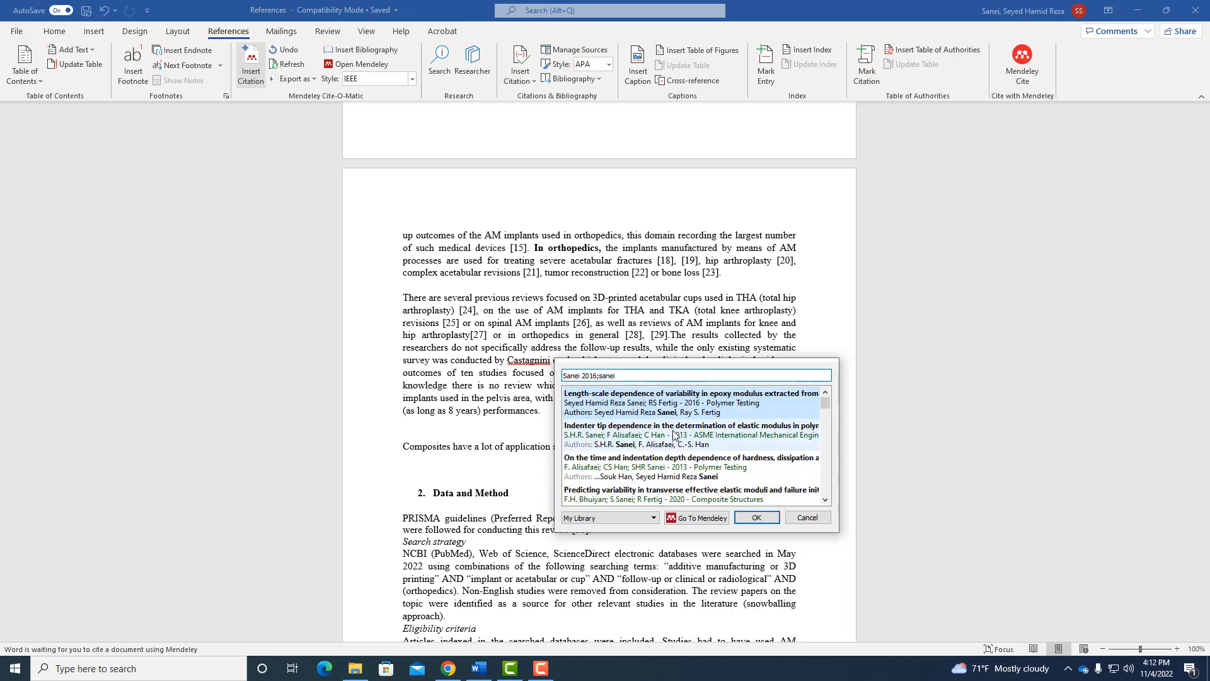
pyautogui.click(673, 435)
pyautogui.write('composites')
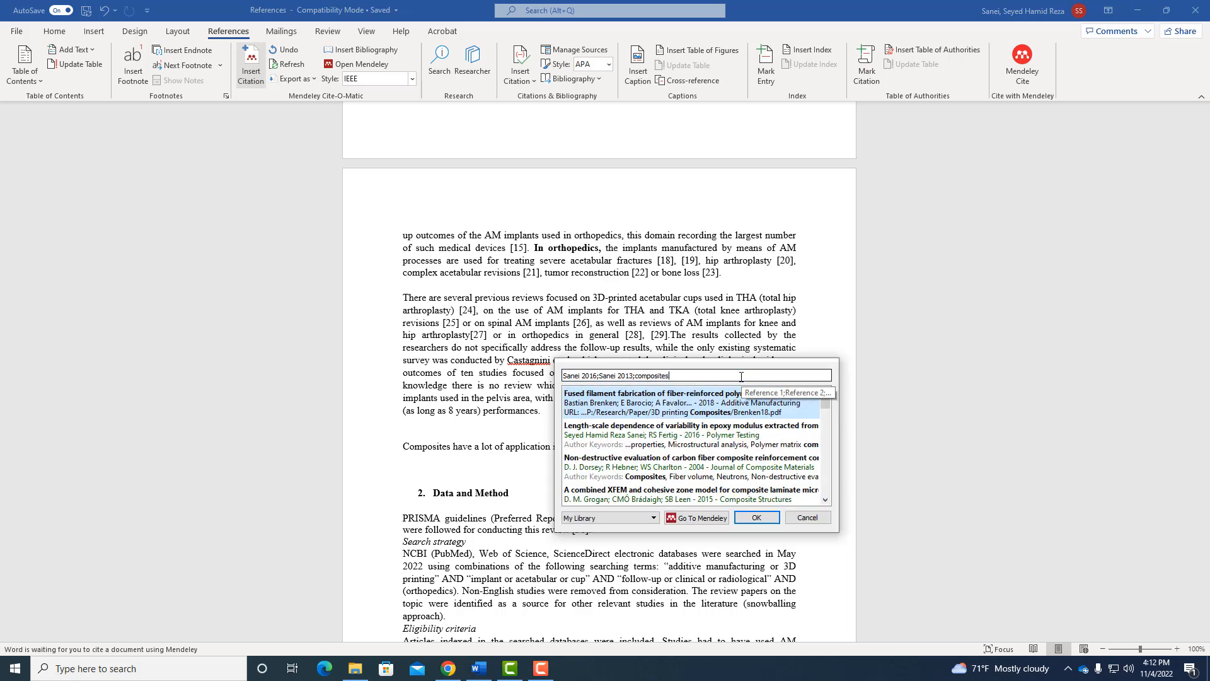
pyautogui.click(694, 467)
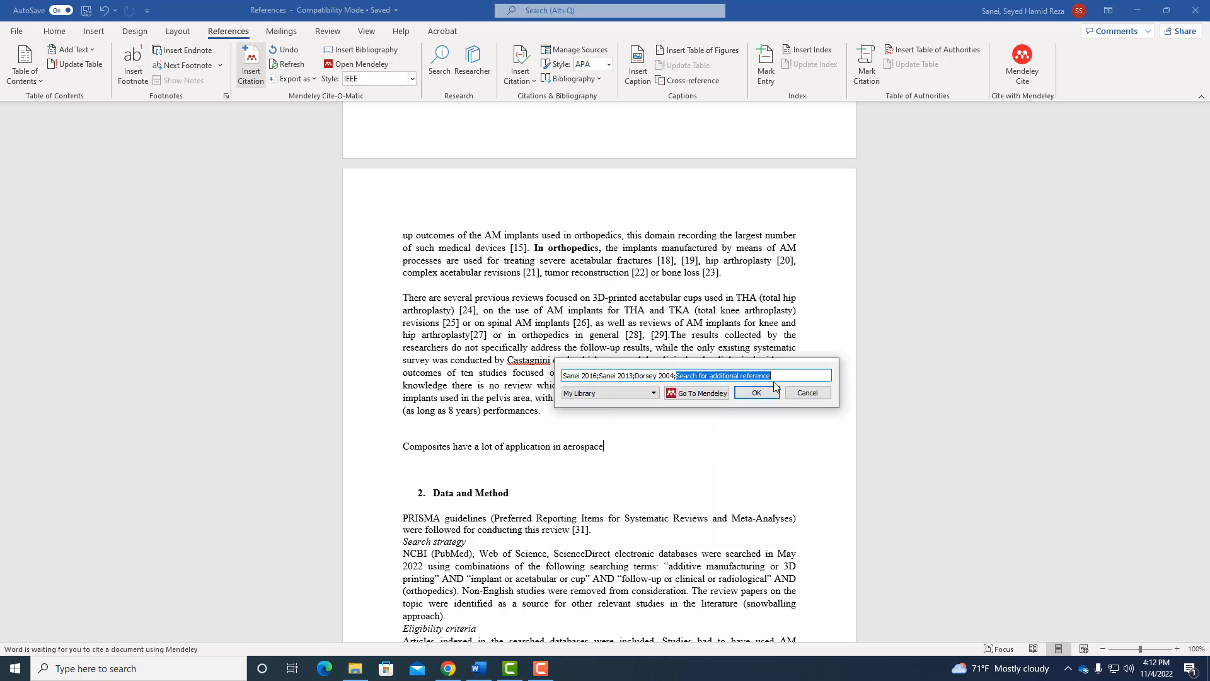
# Add the 2020 paper on anisotropy of poly(lactic acid)/carbon fiber composites, found with "application", and insert the citation after "aerospace" with a space before it.
pyautogui.write('application')
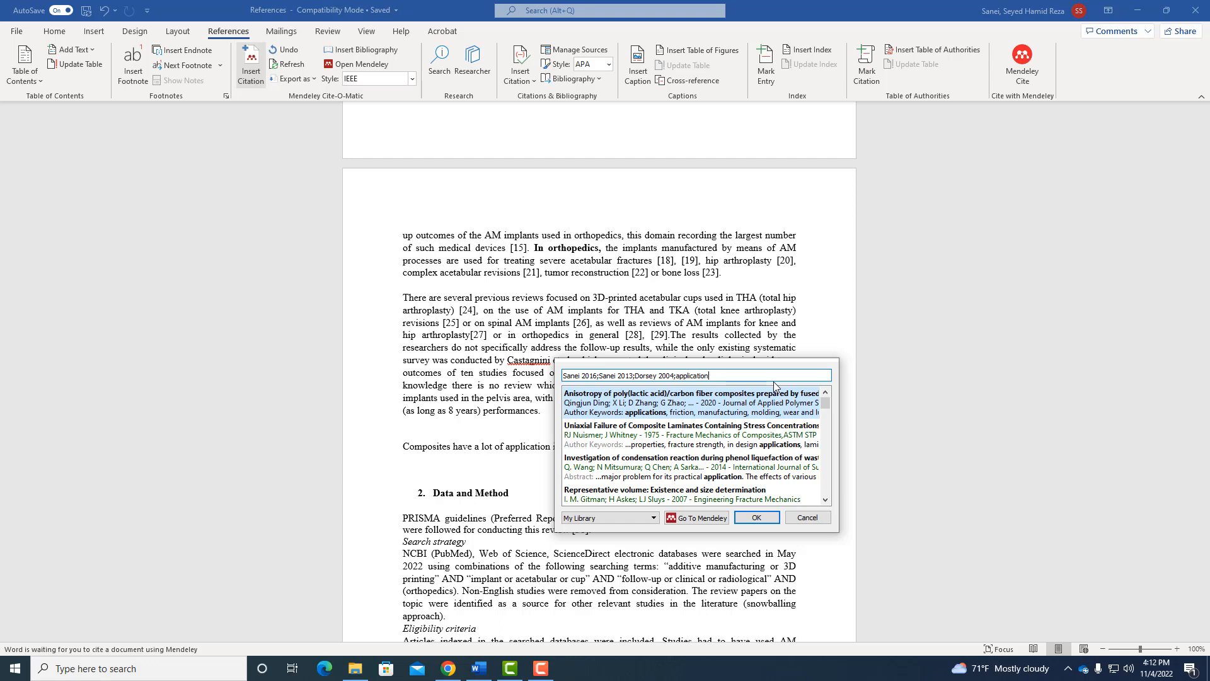
pyautogui.click(717, 403)
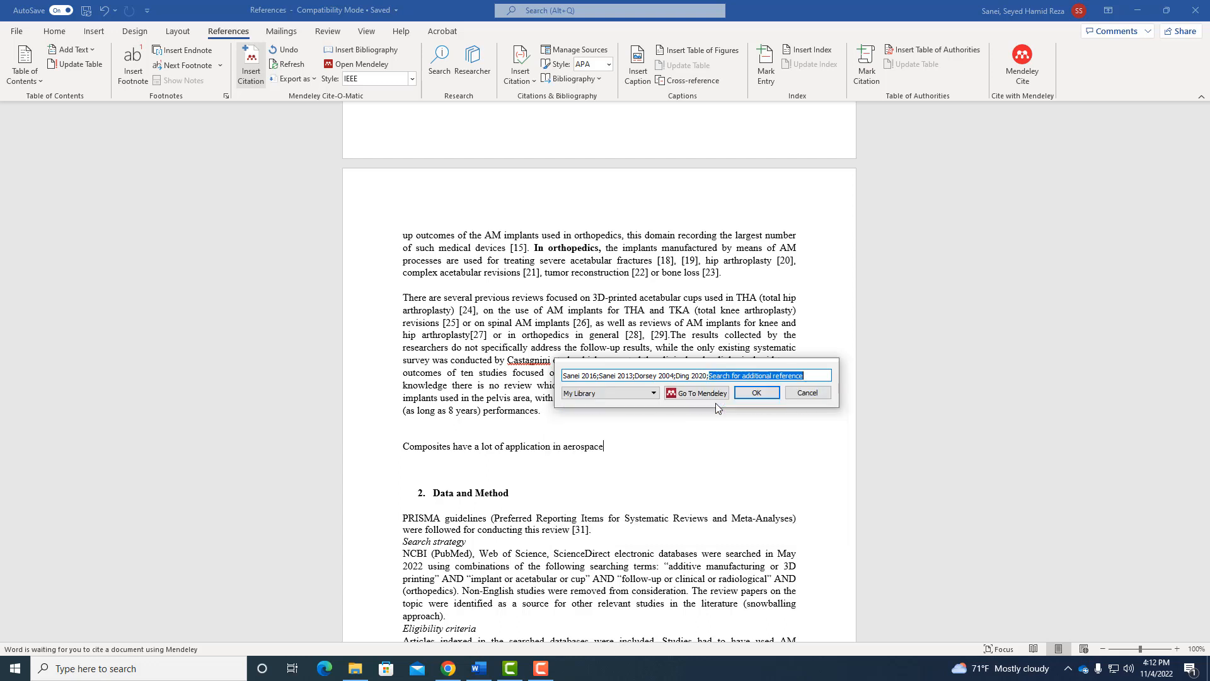
pyautogui.click(751, 397)
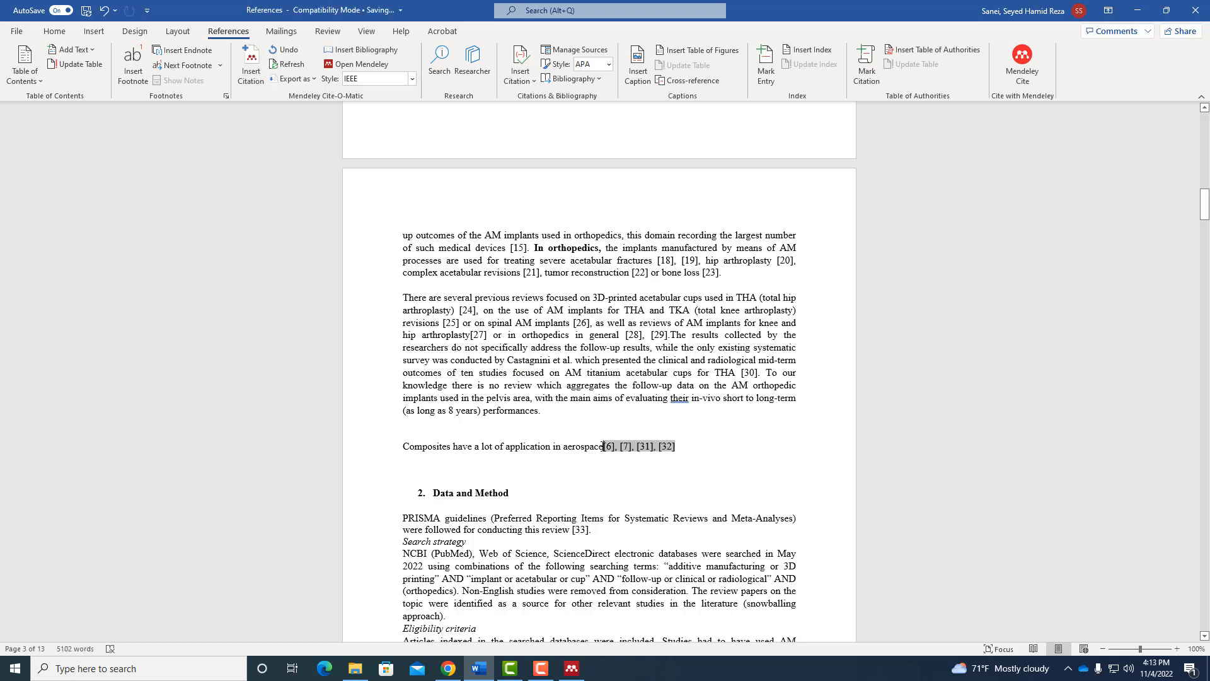
pyautogui.click(610, 467)
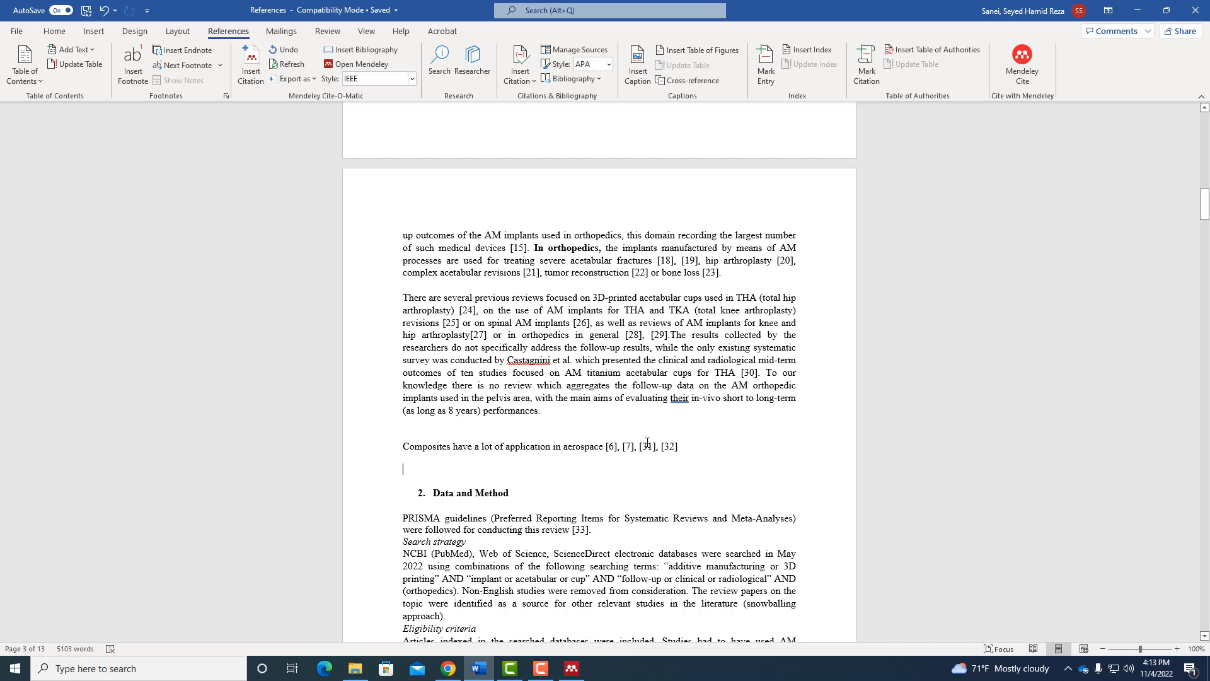
# Try the American Psychological Association 7th edition citation style on the document and restore the IEEE style.
pyautogui.click(412, 79)
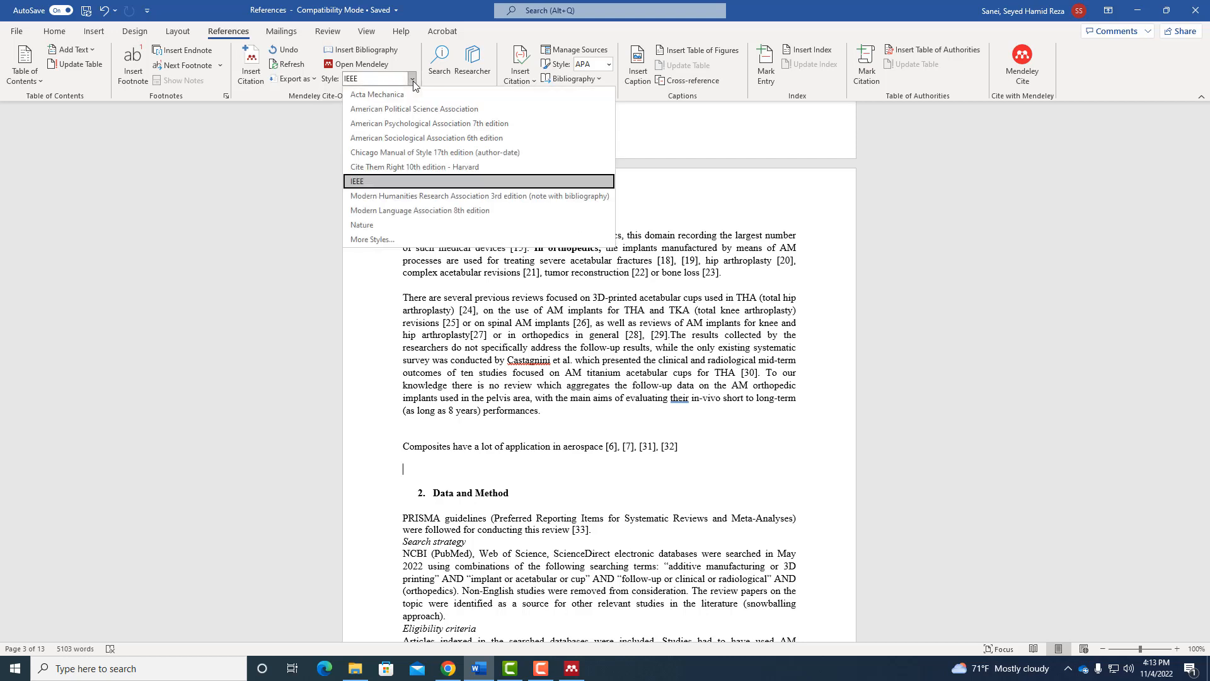
pyautogui.click(418, 124)
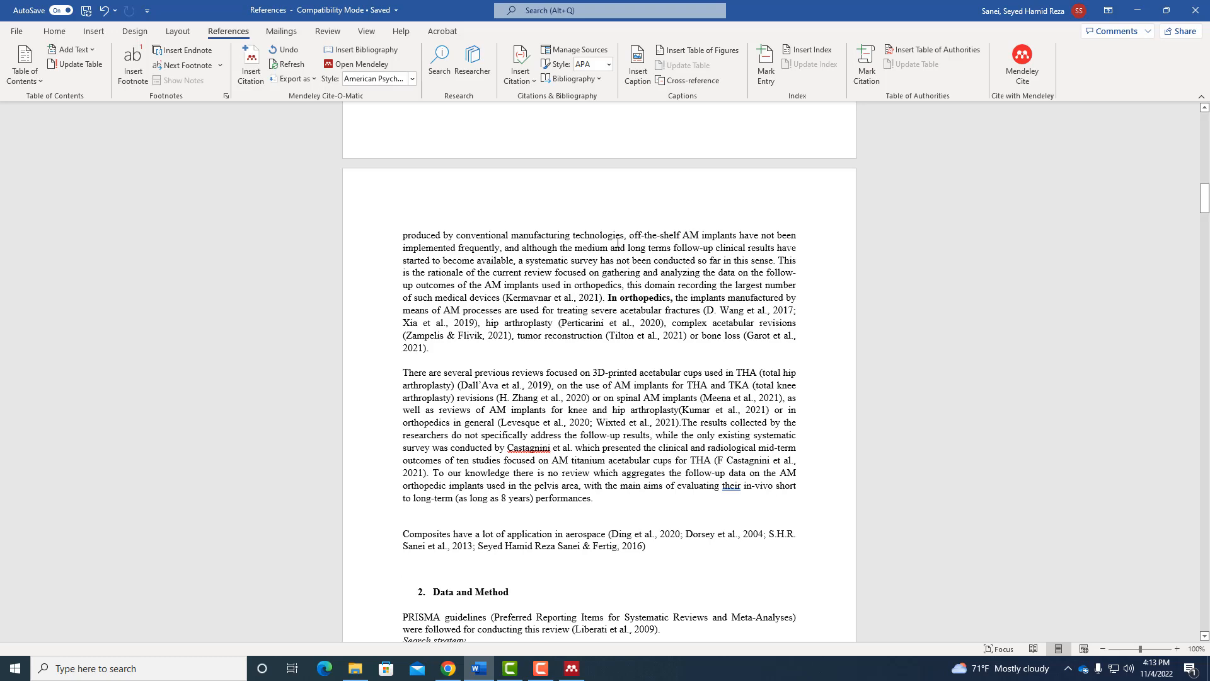
pyautogui.click(411, 78)
pyautogui.click(422, 182)
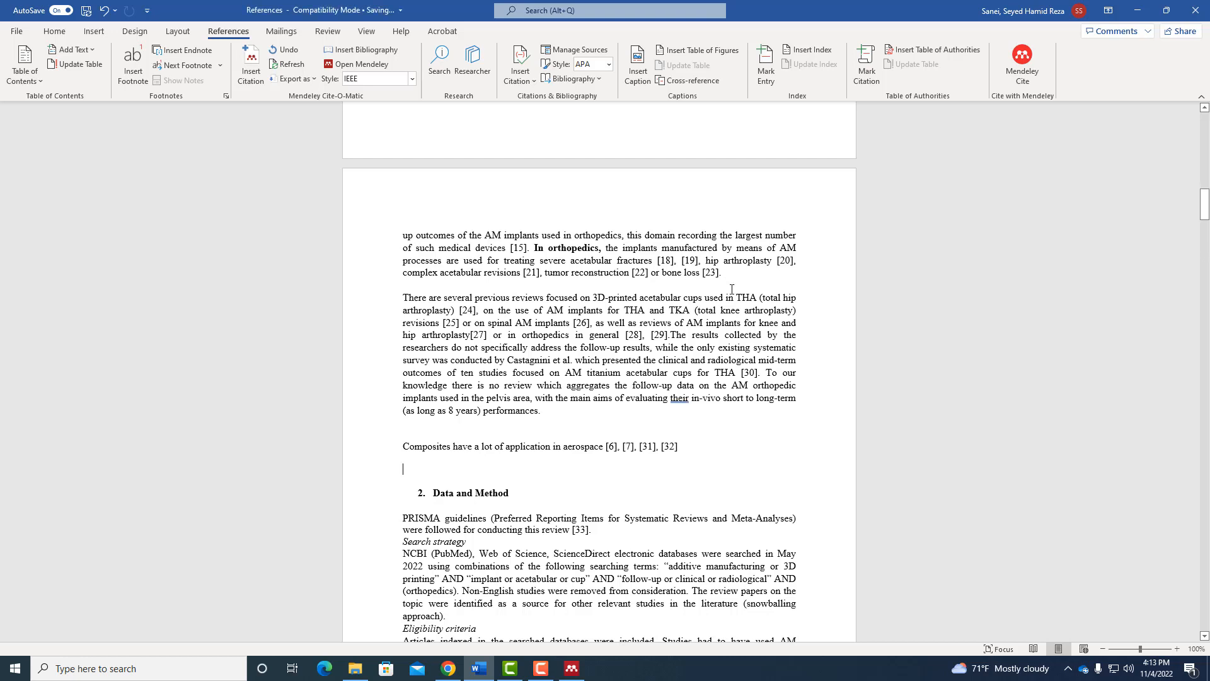
# Move the "In orthopedics" sentence with its citations below the aerospace sentence, add blank lines after it, and refresh the citation numbering.
pyautogui.scroll(1, 744, 325)
pyautogui.moveTo(722, 303); pyautogui.dragTo(538, 278)
pyautogui.hotkey('ctrl', 'c')
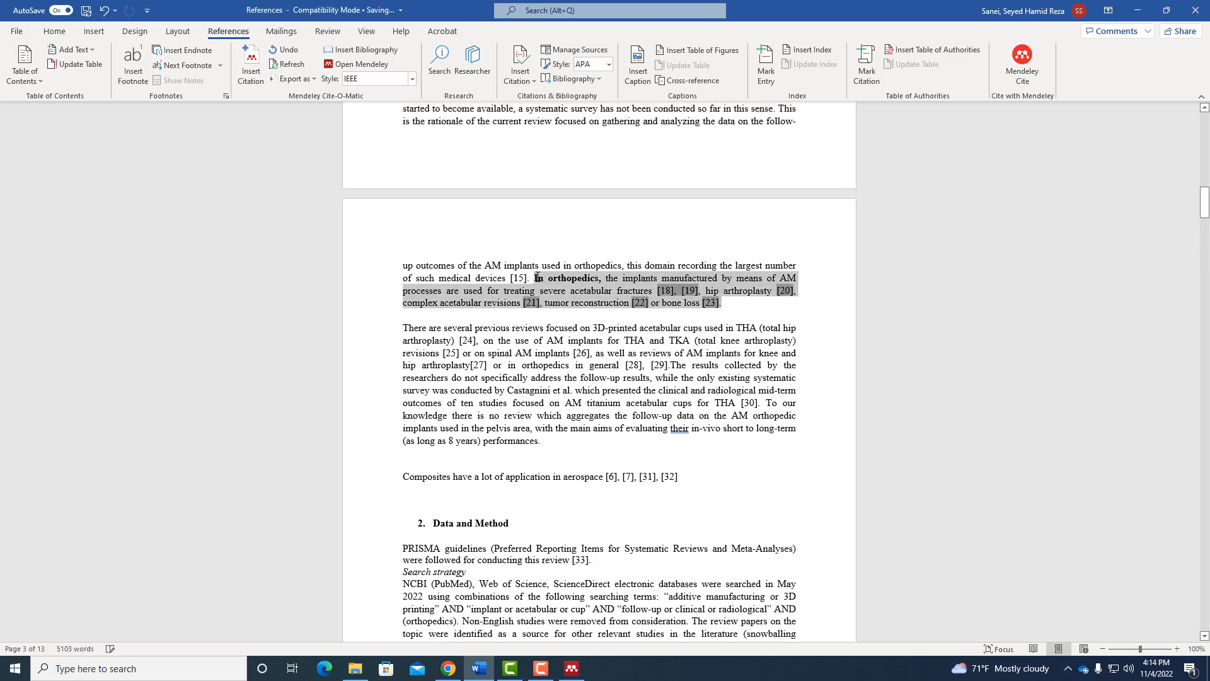
pyautogui.press('Delete')
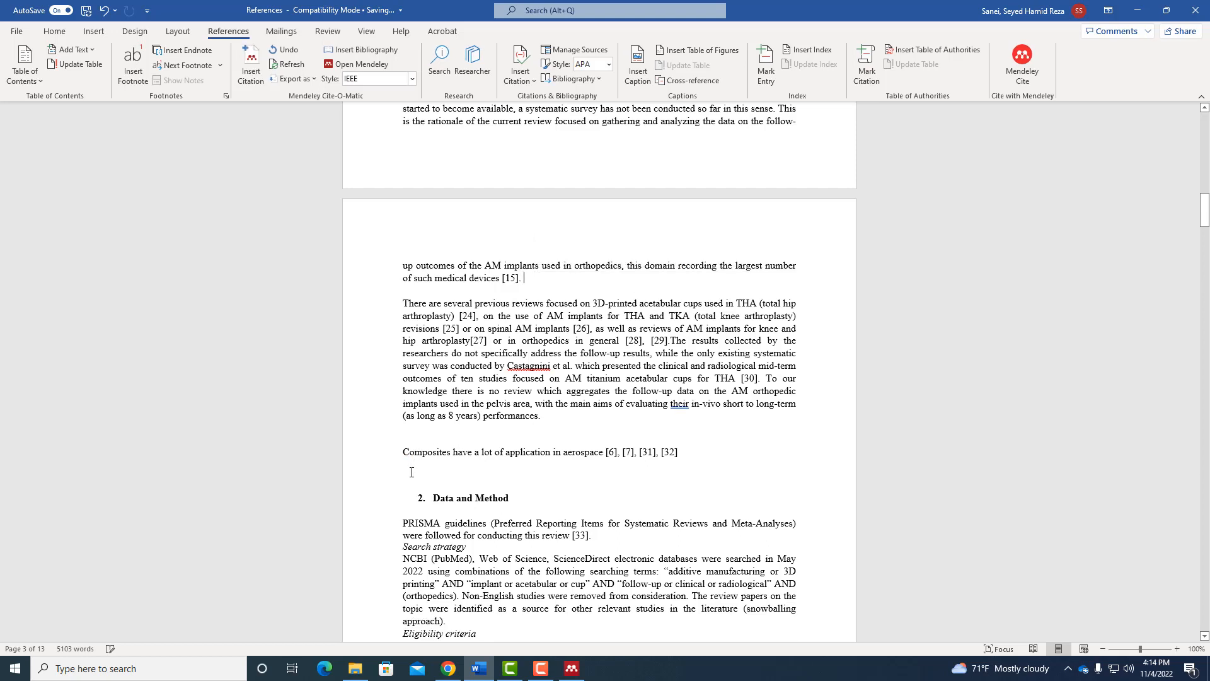
pyautogui.hotkey('ctrl', 'v')
pyautogui.scroll(-1, 559, 462)
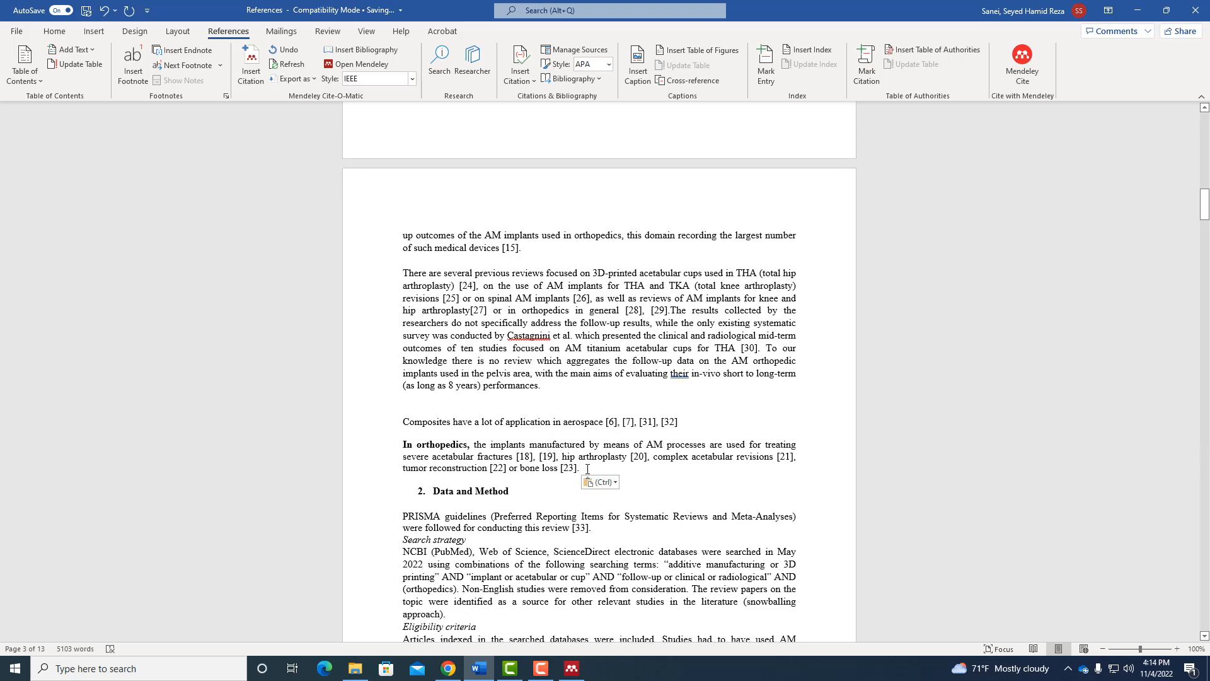
pyautogui.press('Return')
pyautogui.press('Return')
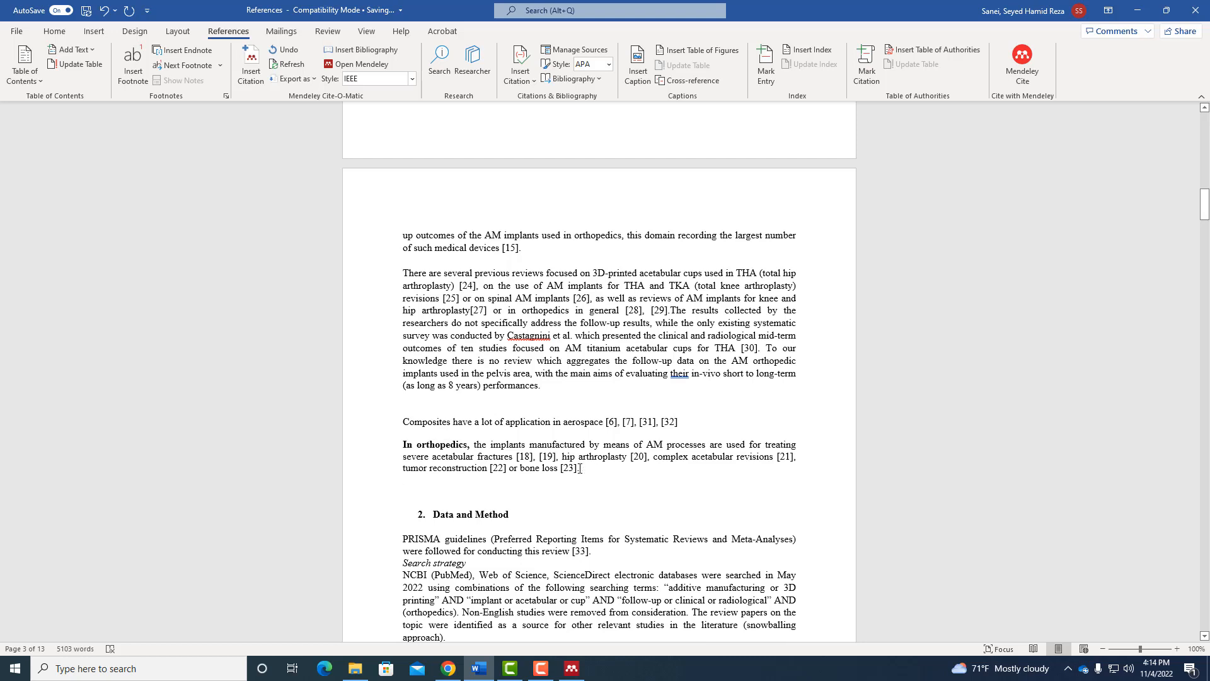
pyautogui.click(296, 68)
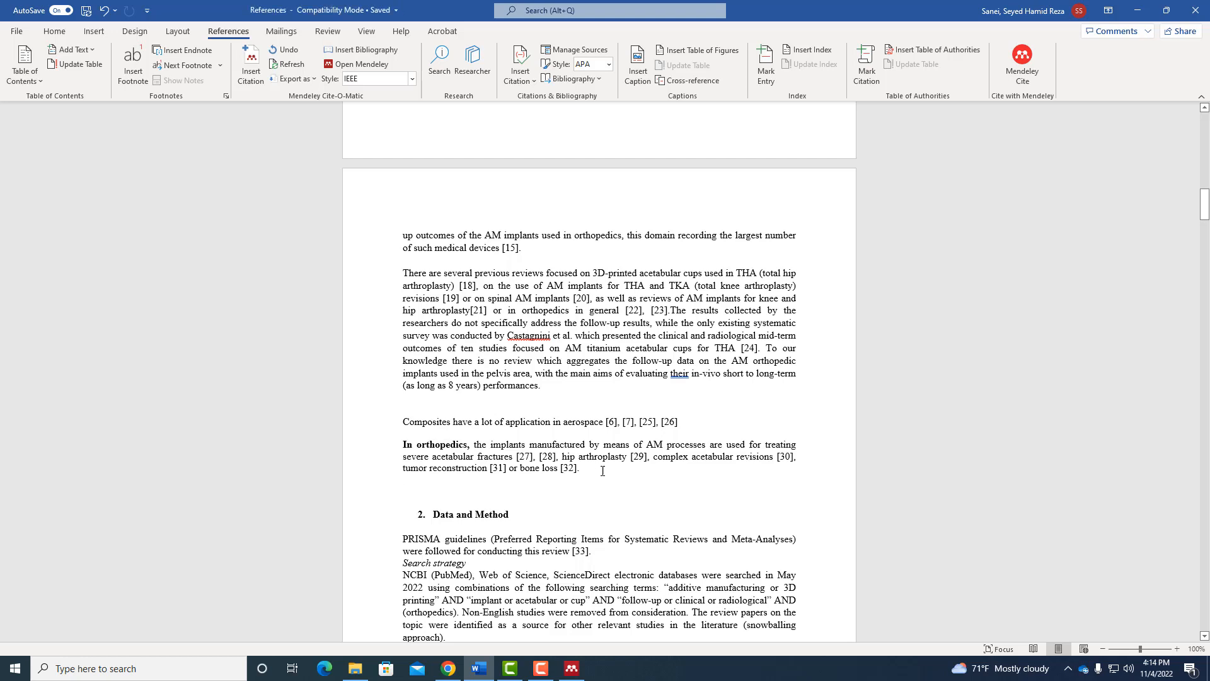
# Insert the Mendeley bibliography directly below the References heading near the end of the document.
pyautogui.scroll(-2, 611, 471)
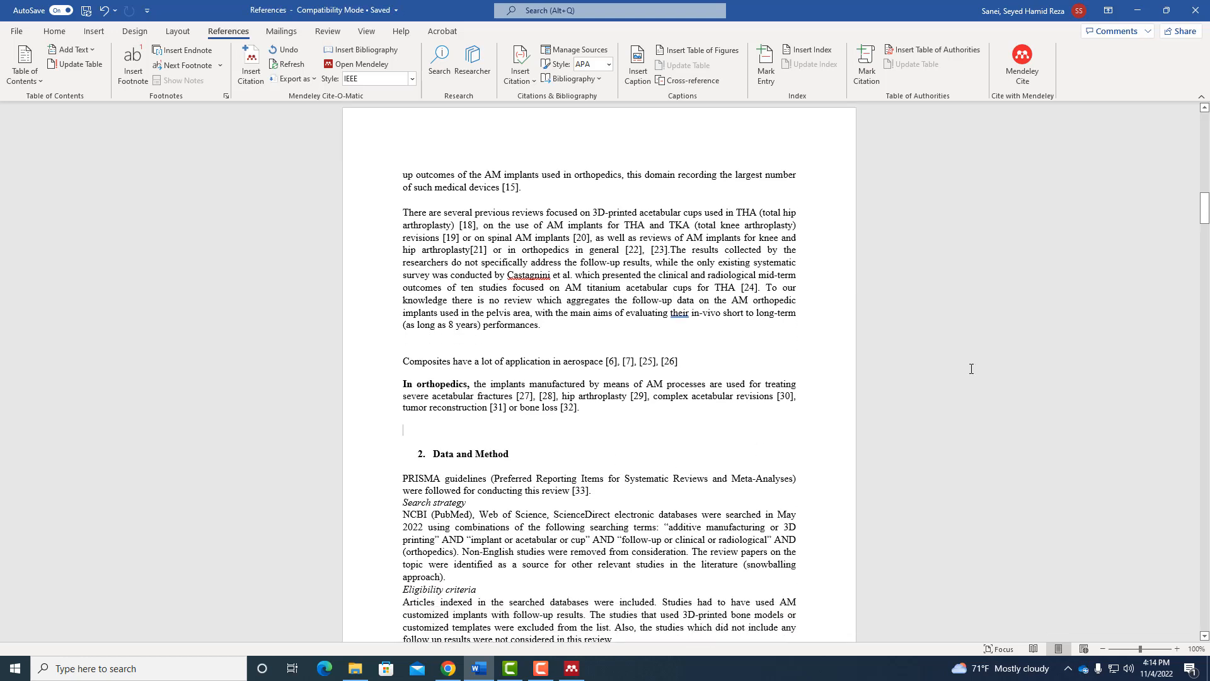
pyautogui.moveTo(1204, 207); pyautogui.dragTo(1203, 411)
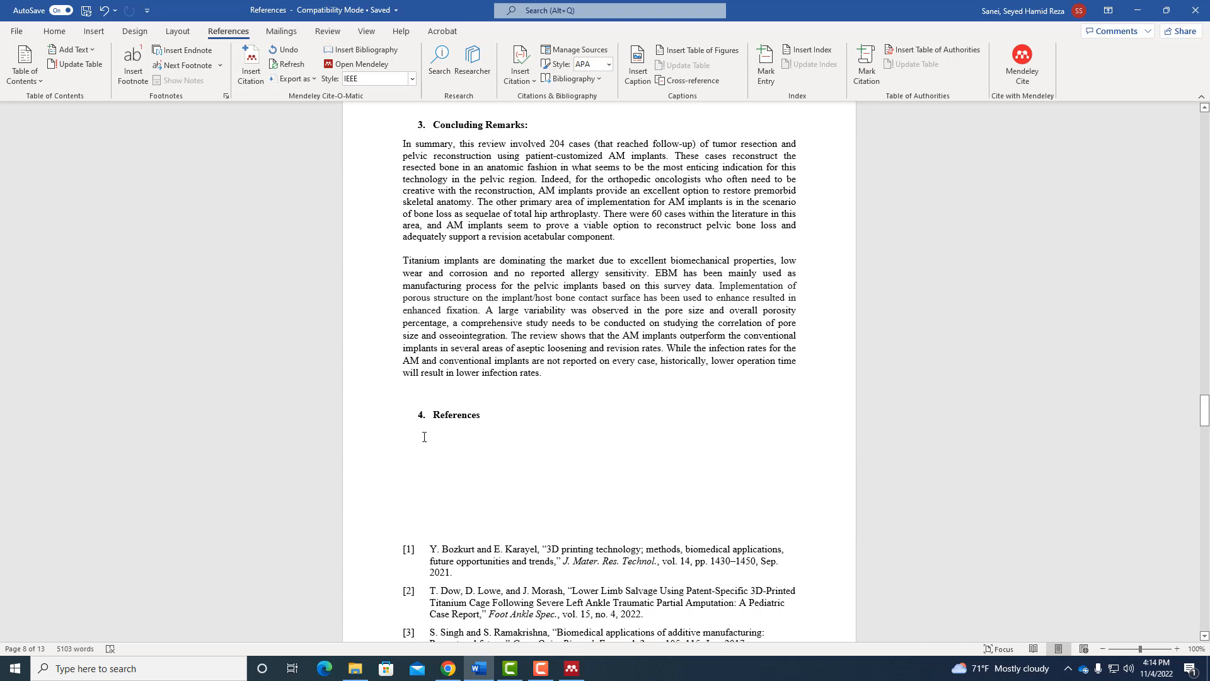
pyautogui.click(384, 51)
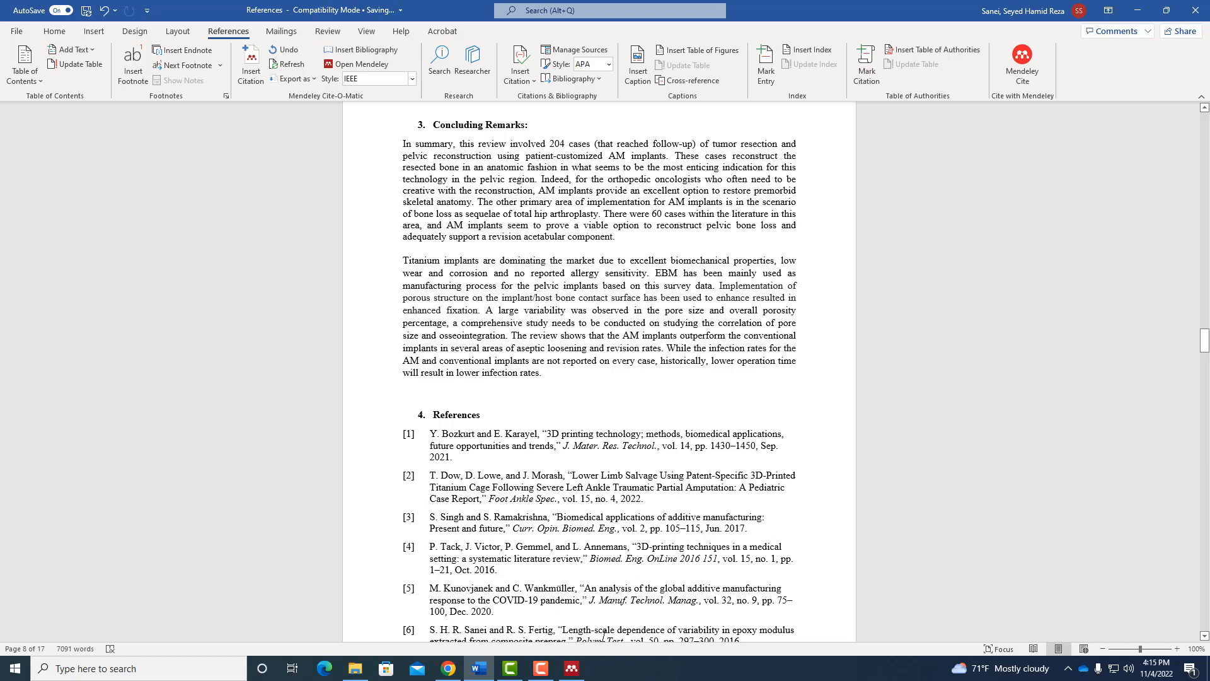
# Switch to Mendeley Desktop and look through the options for adding documents to the library.
pyautogui.click(572, 670)
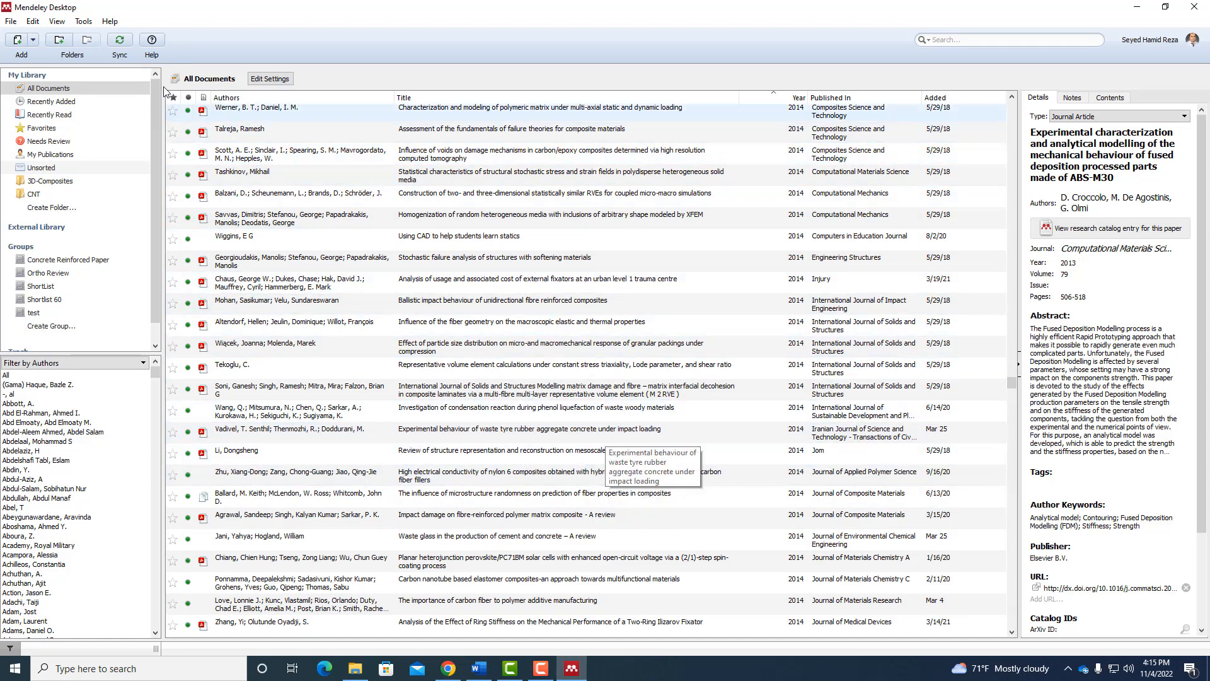
pyautogui.click(33, 40)
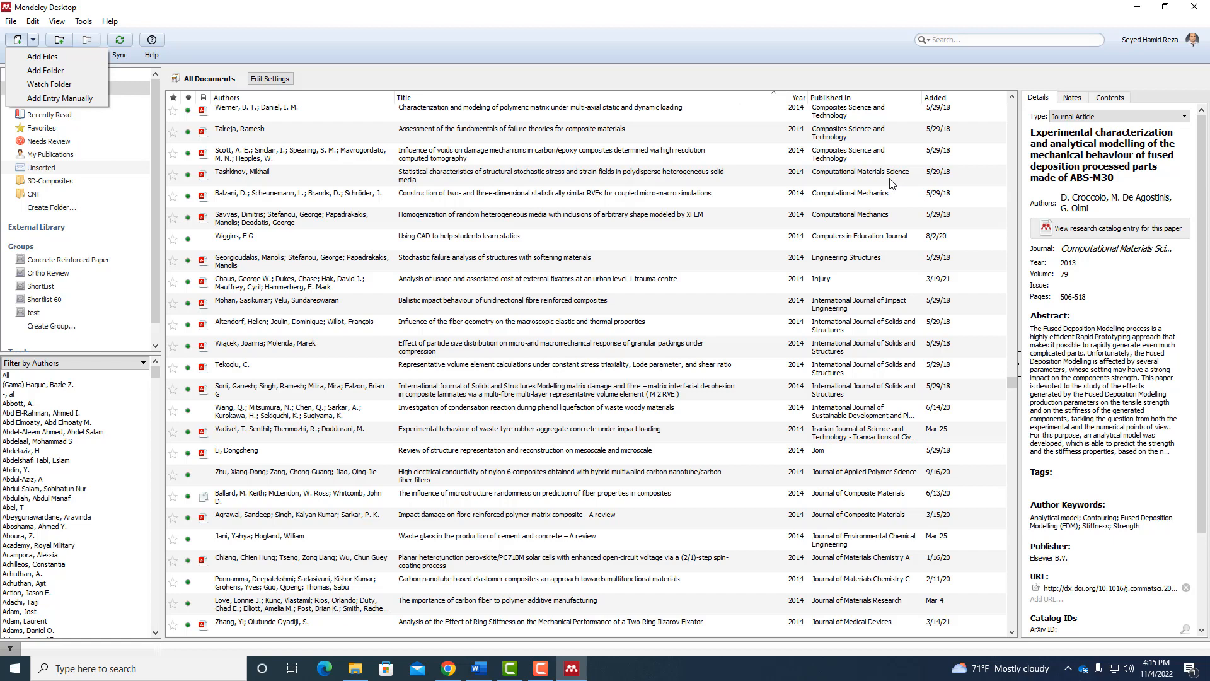
pyautogui.click(1064, 166)
# Open the title and authors of the 2014 Computational Materials Science paper on structural stochastic stress and strain fields for editing.
pyautogui.click(851, 177)
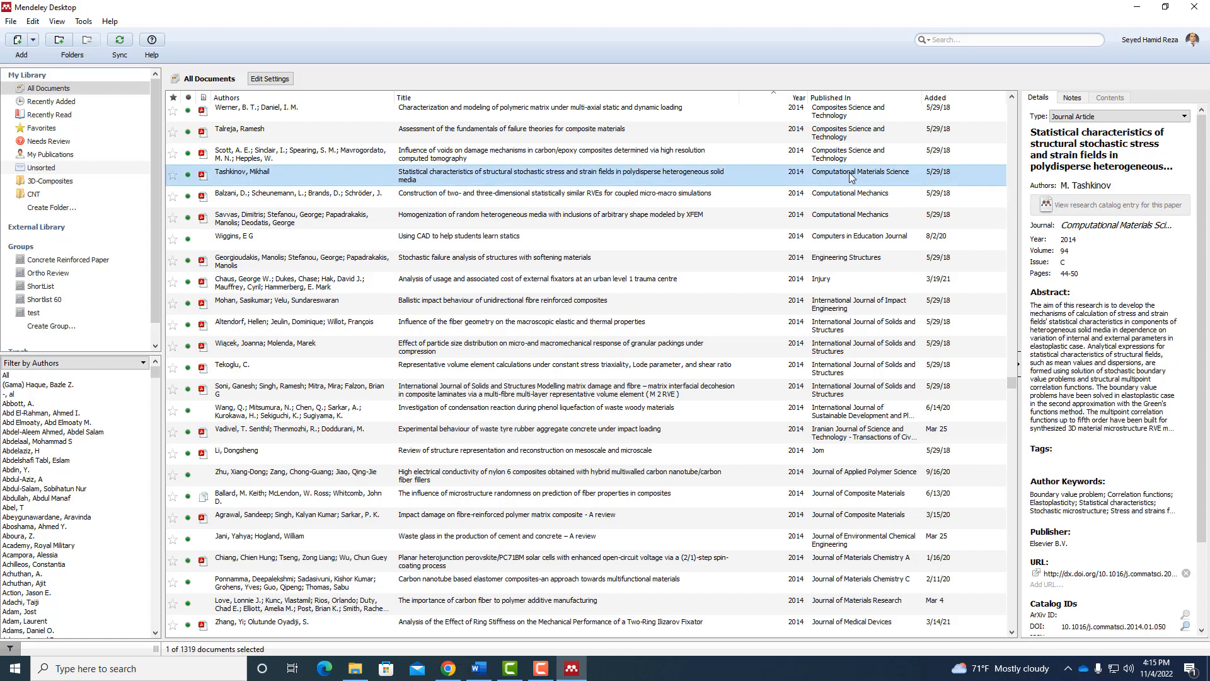
pyautogui.click(1032, 132)
pyautogui.moveTo(1033, 133); pyautogui.dragTo(1170, 165)
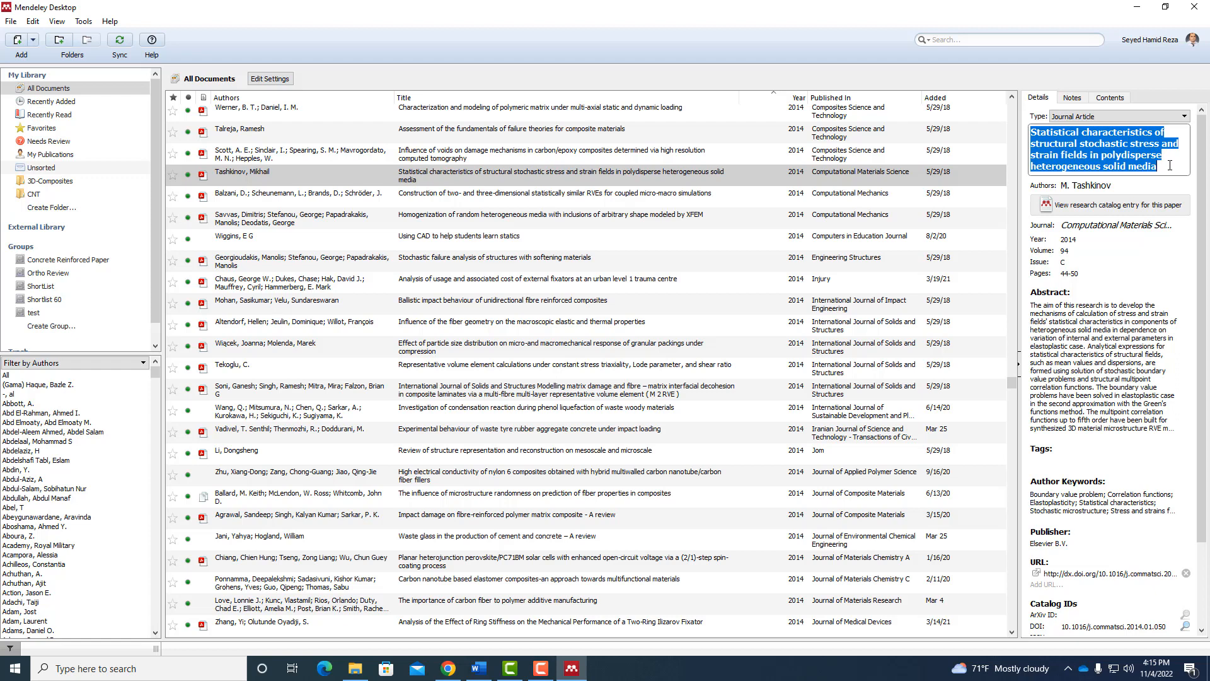
pyautogui.click(1170, 165)
pyautogui.click(1108, 185)
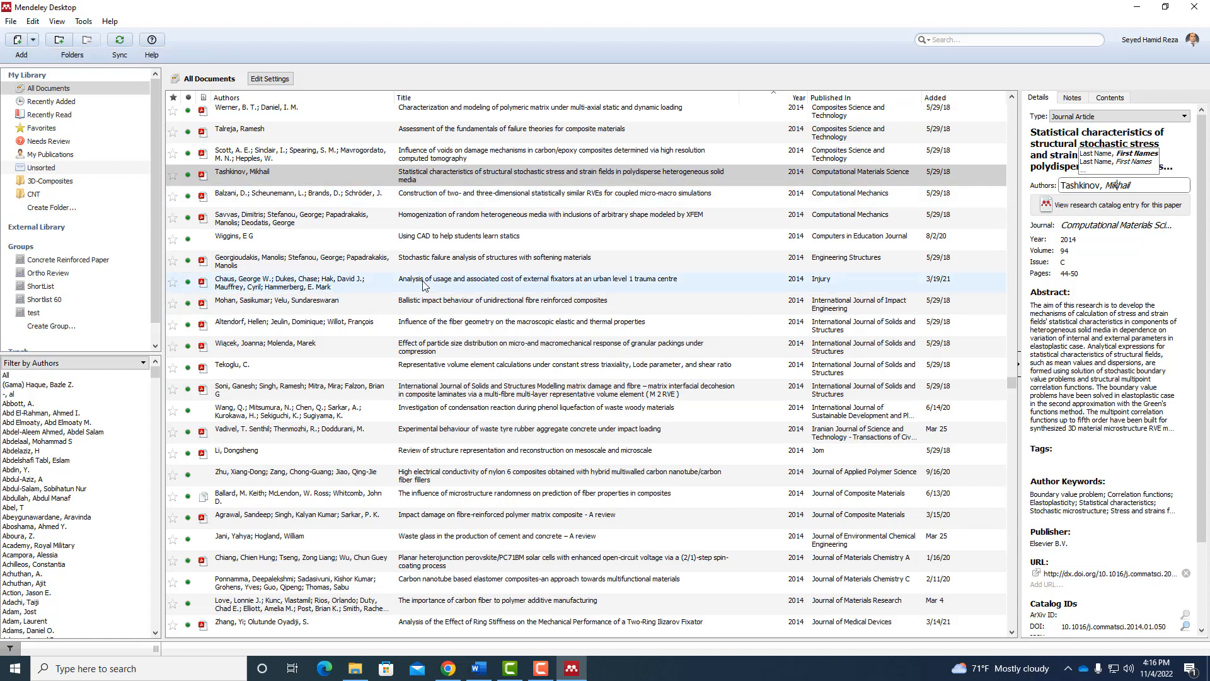
# View the glass fiber composites article in Chrome, and from Mendeley Desktop open the Mendeley Web Importer's Chrome Web Store page.
pyautogui.click(455, 672)
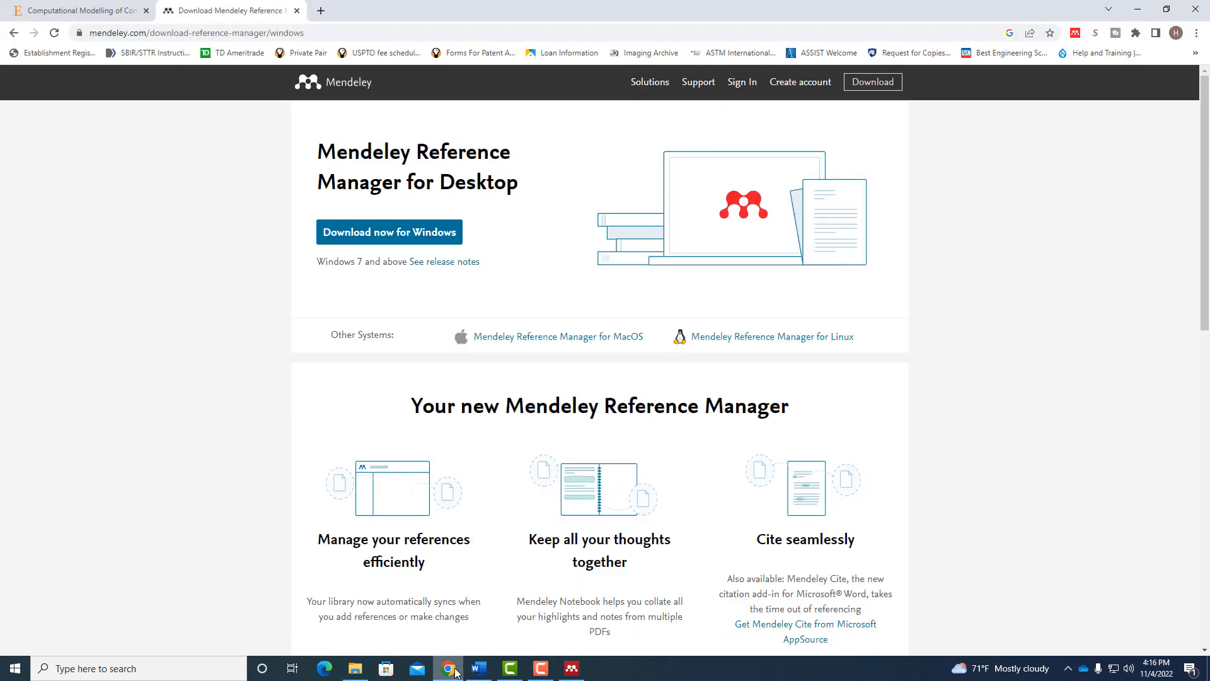
pyautogui.click(114, 11)
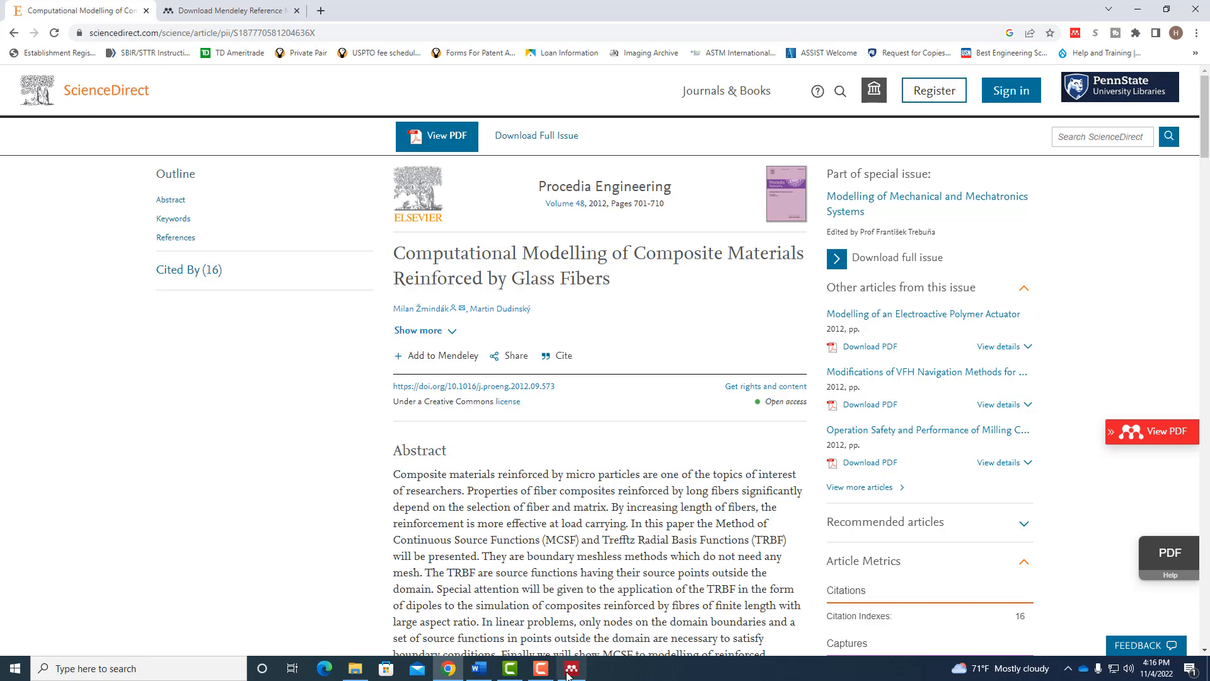
pyautogui.moveTo(570, 673)
pyautogui.click(578, 639)
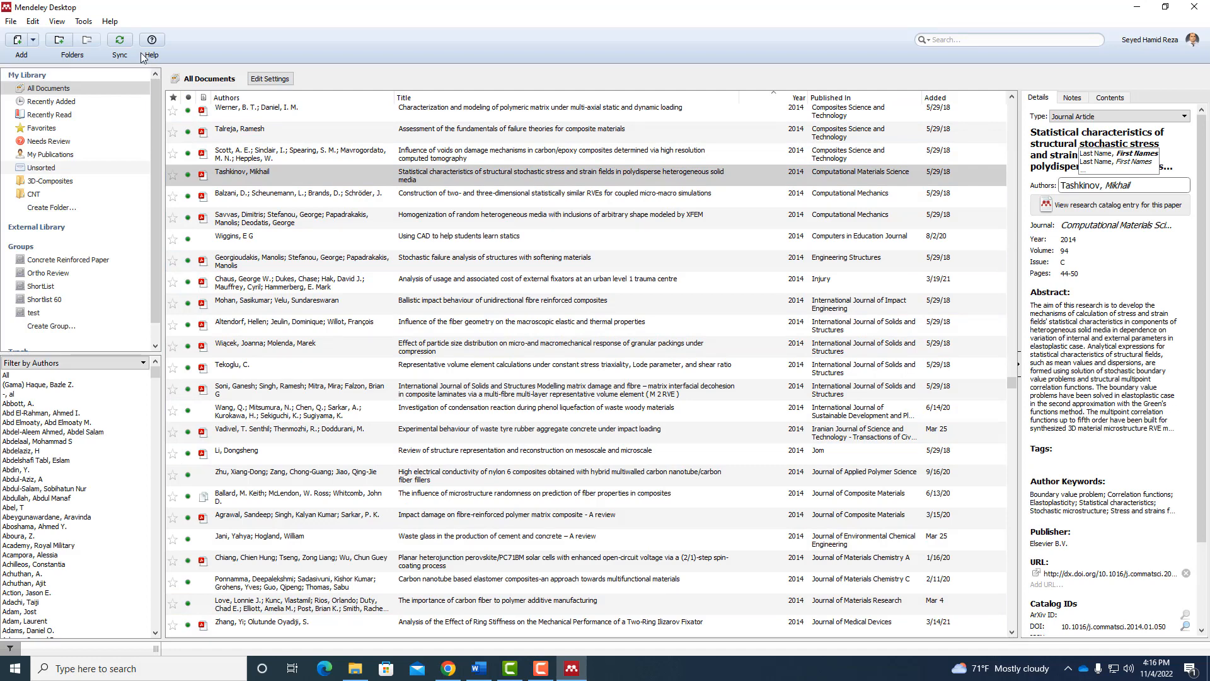
pyautogui.click(85, 22)
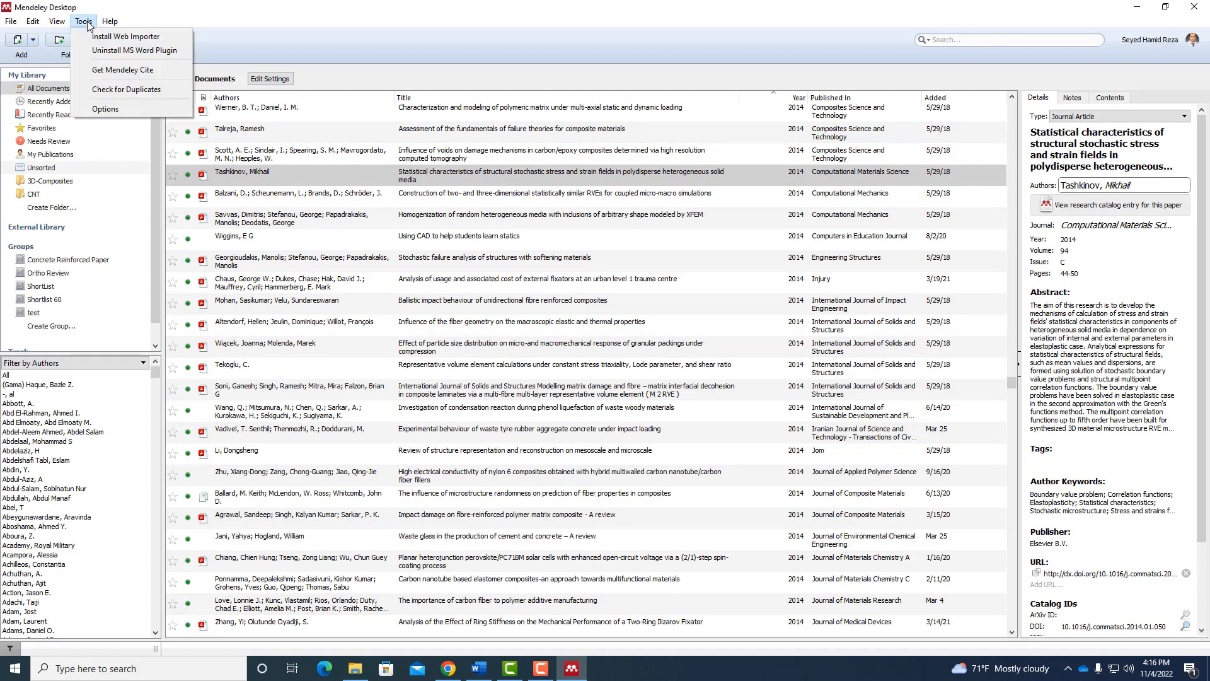
pyautogui.click(165, 37)
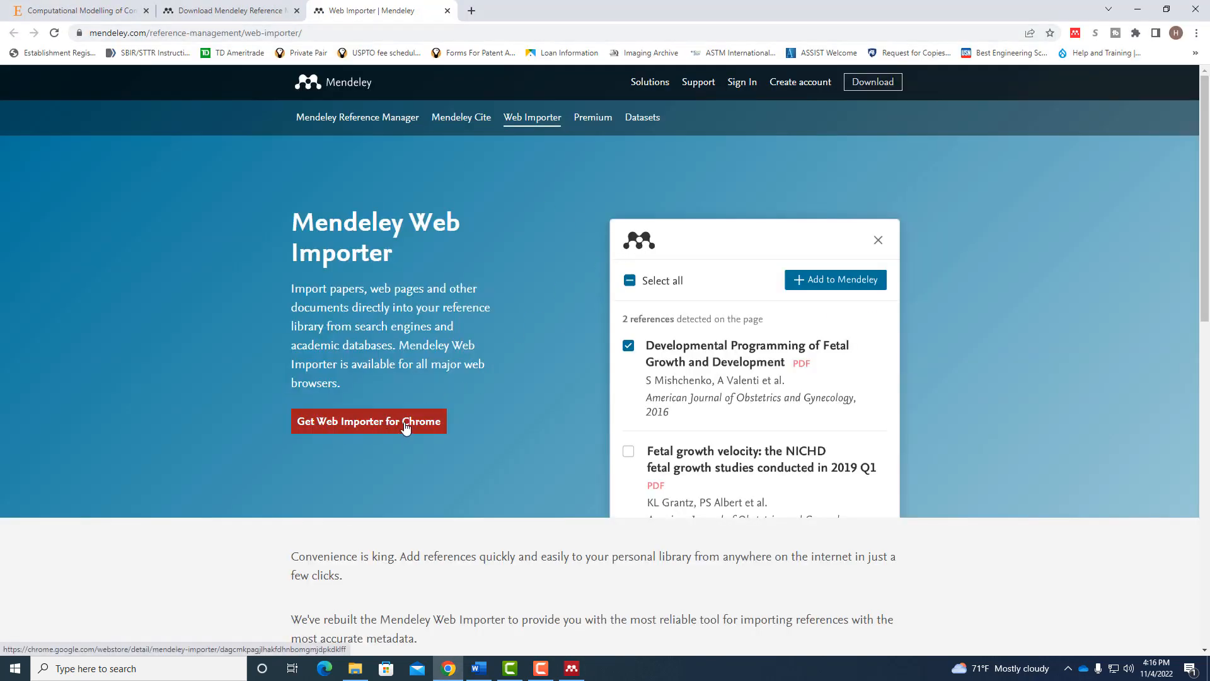
pyautogui.click(405, 428)
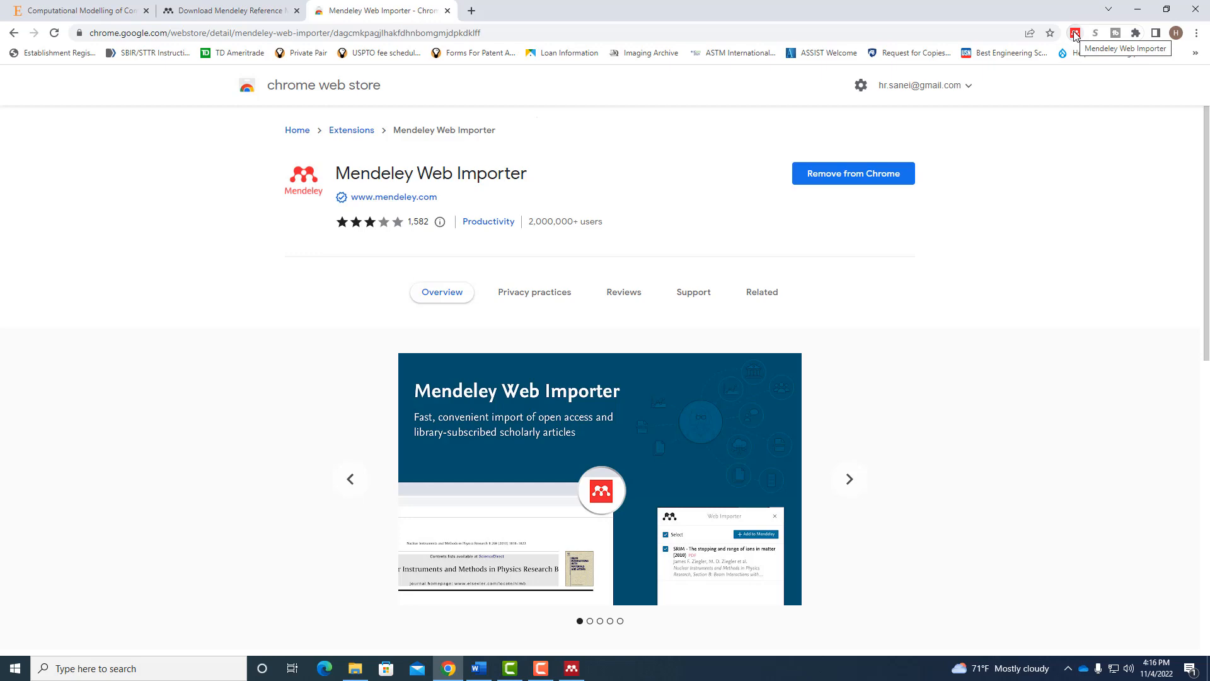
# Return to the ScienceDirect article "Computational Modelling of Composite Materials Reinforced by Glass Fibers" and open its PDF.
pyautogui.click(82, 11)
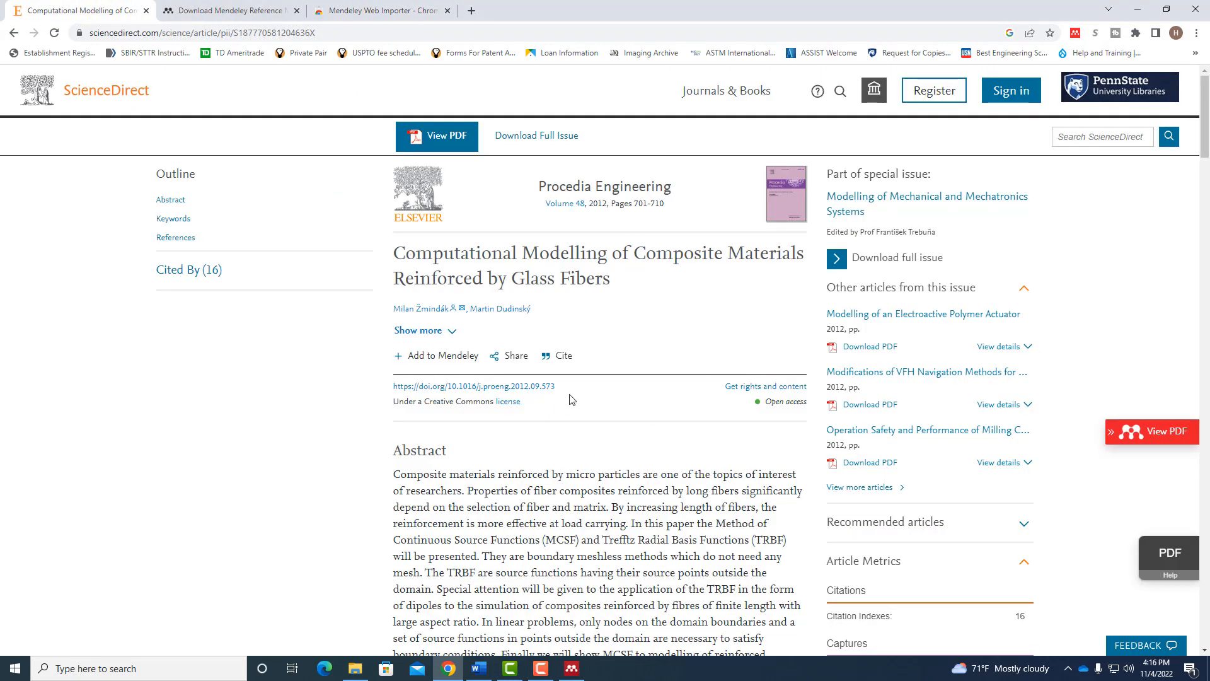
pyautogui.scroll(-1, 691, 393)
pyautogui.scroll(1, 690, 393)
pyautogui.click(1176, 439)
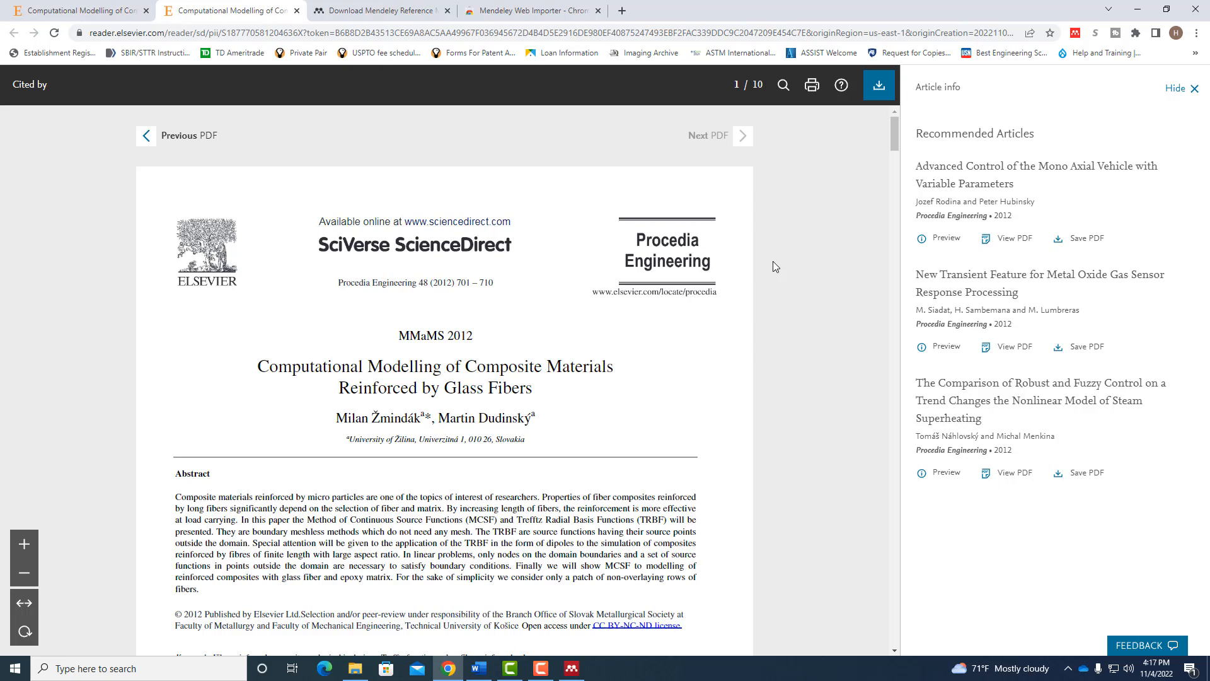
# Open the Mendeley Web Importer on the article's PDF and sign in with the account's saved password.
pyautogui.click(1074, 35)
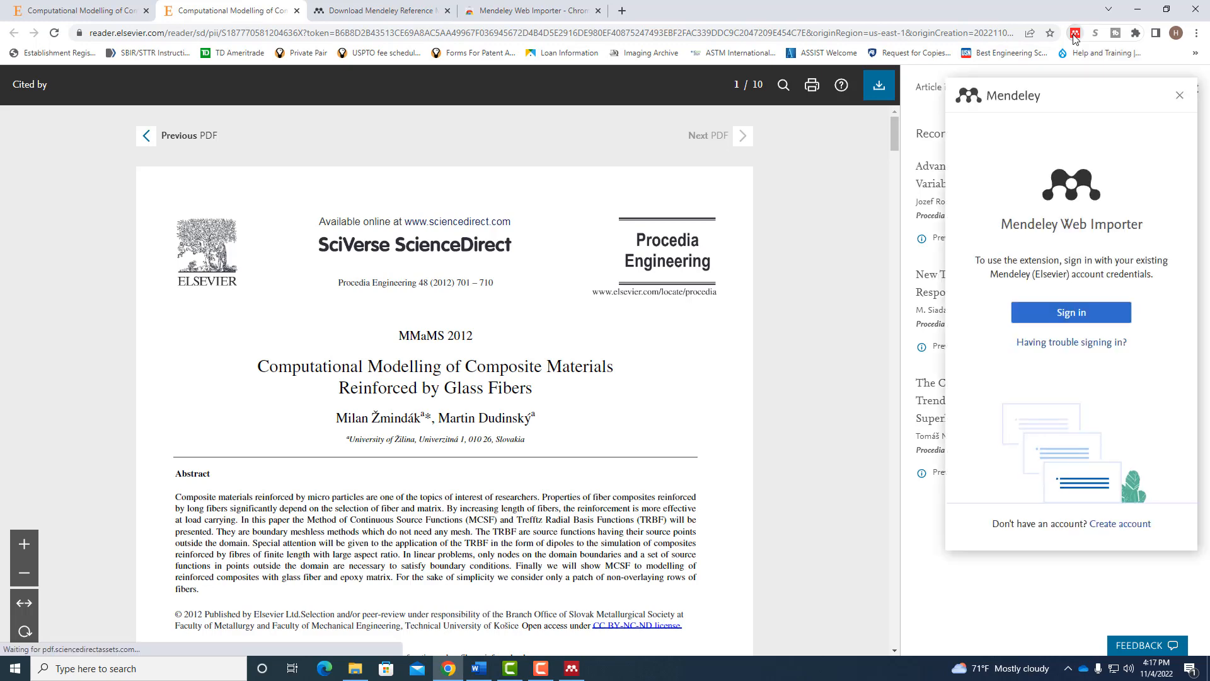
pyautogui.click(1083, 318)
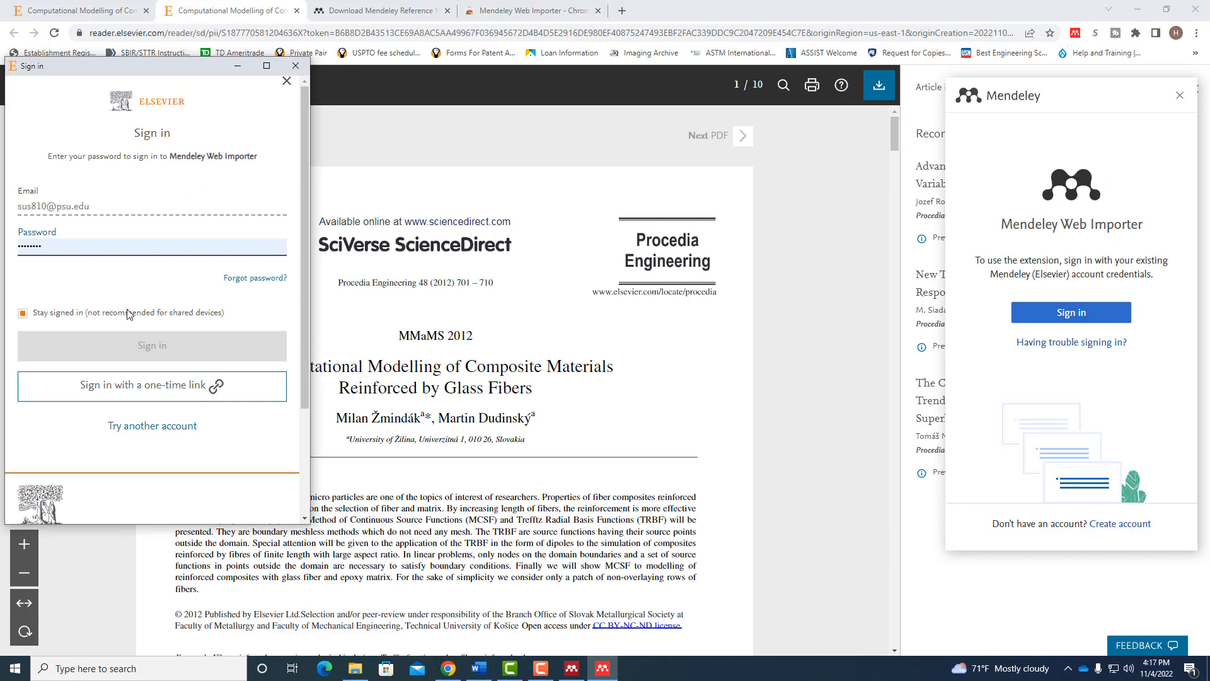
pyautogui.click(135, 252)
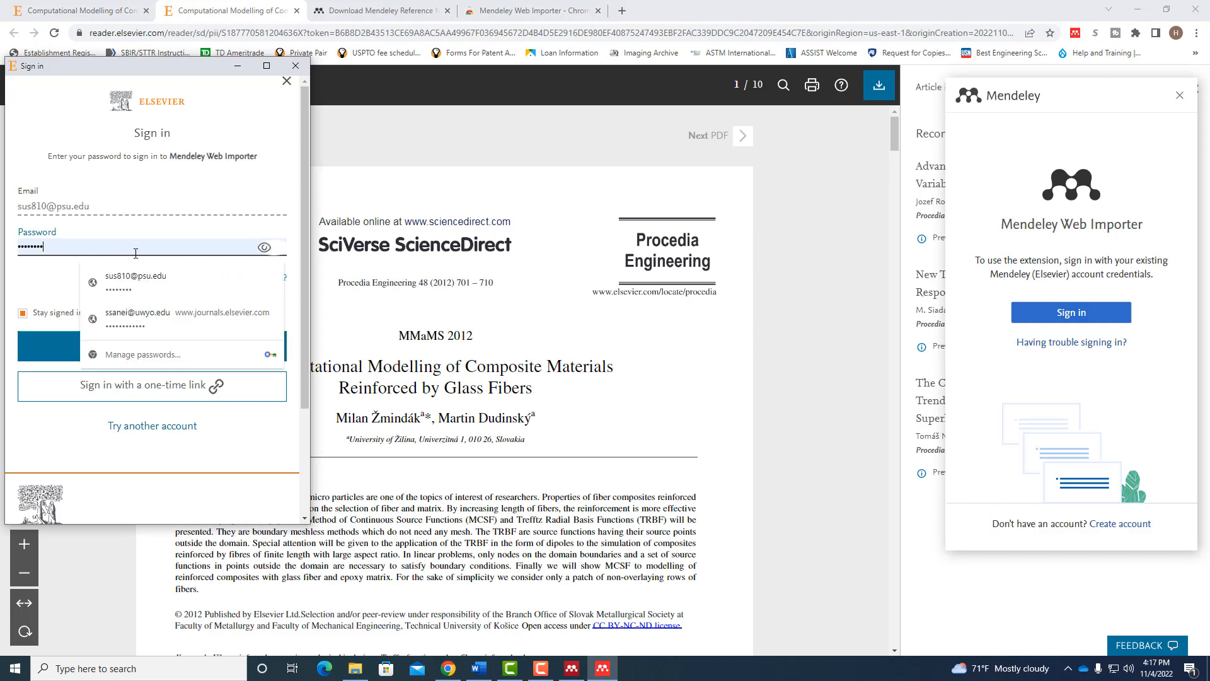
pyautogui.click(73, 273)
pyautogui.click(145, 347)
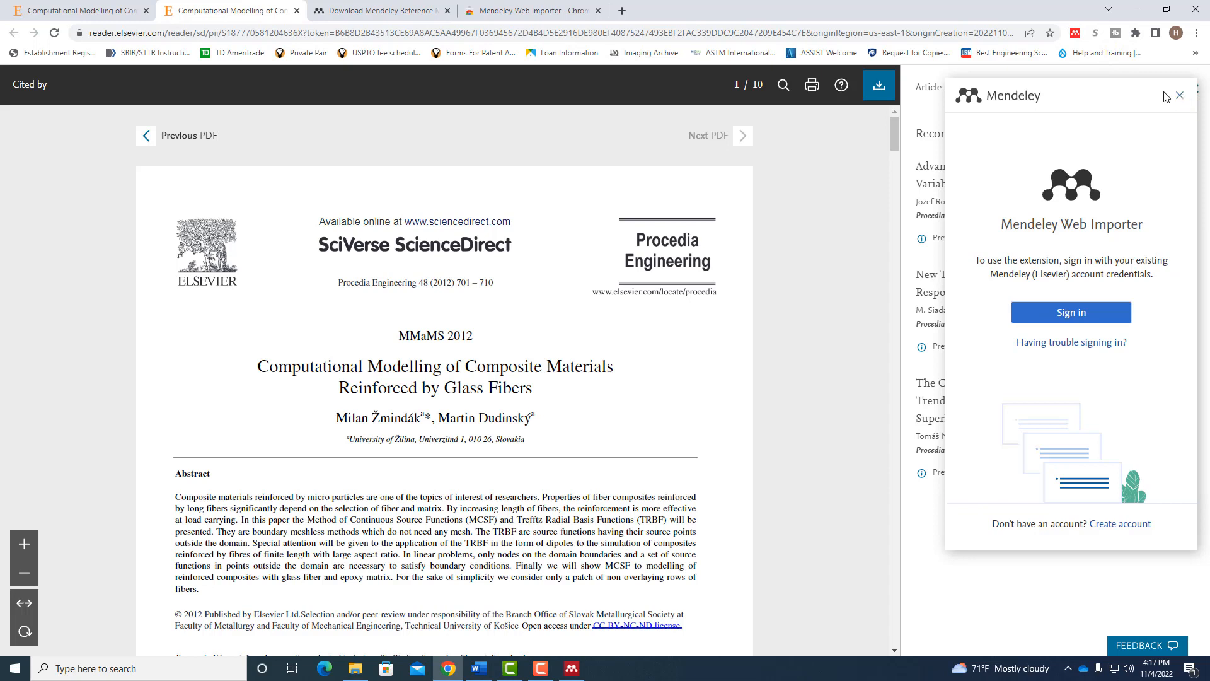
pyautogui.click(1070, 315)
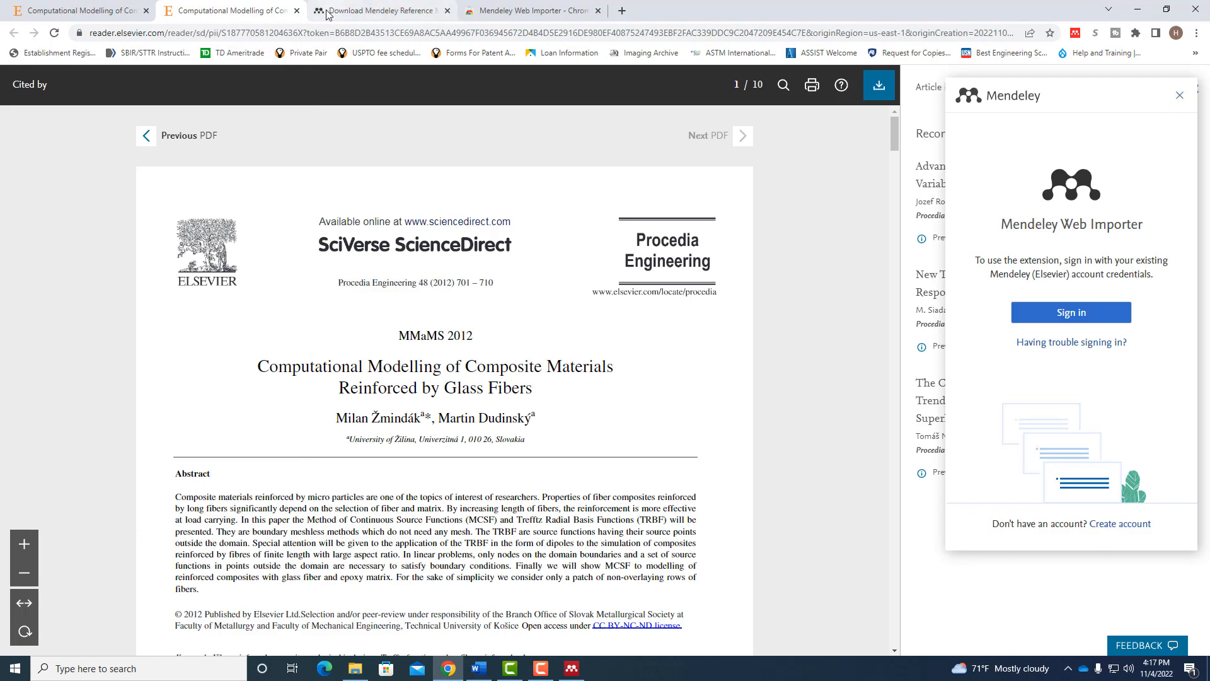
# Close the article's PDF, reopen it from the ScienceDirect page, and bring up the Mendeley Web Importer on it.
pyautogui.click(296, 10)
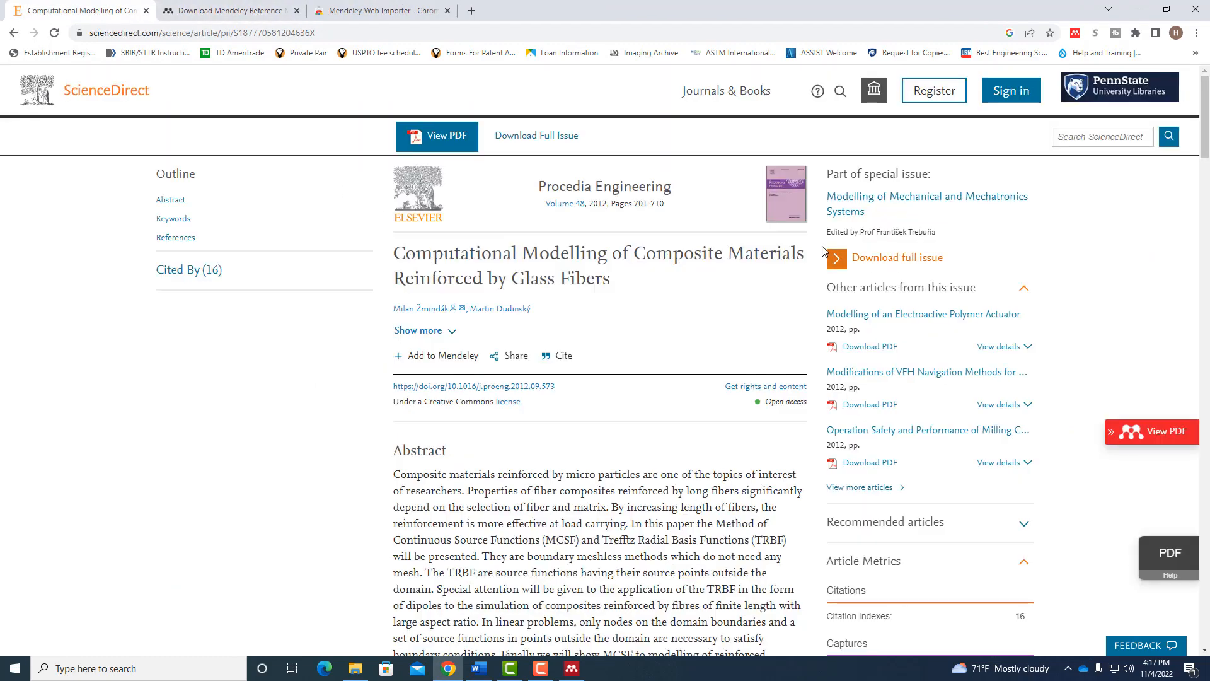
pyautogui.click(1153, 431)
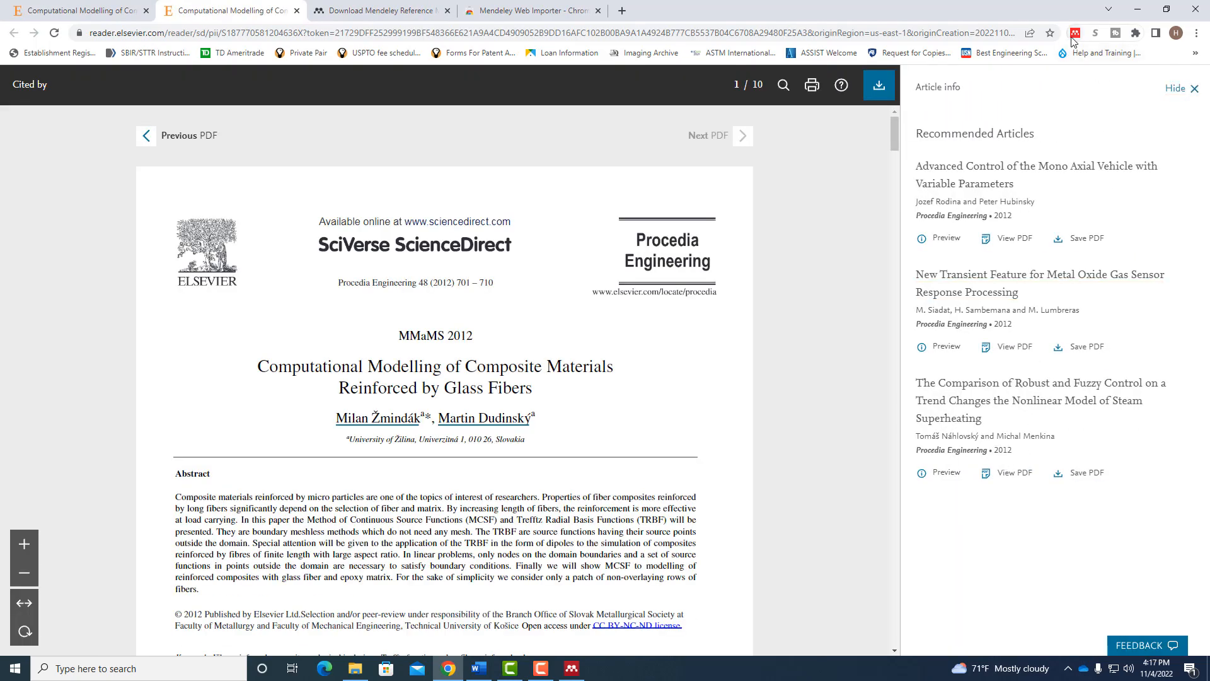
pyautogui.click(1076, 34)
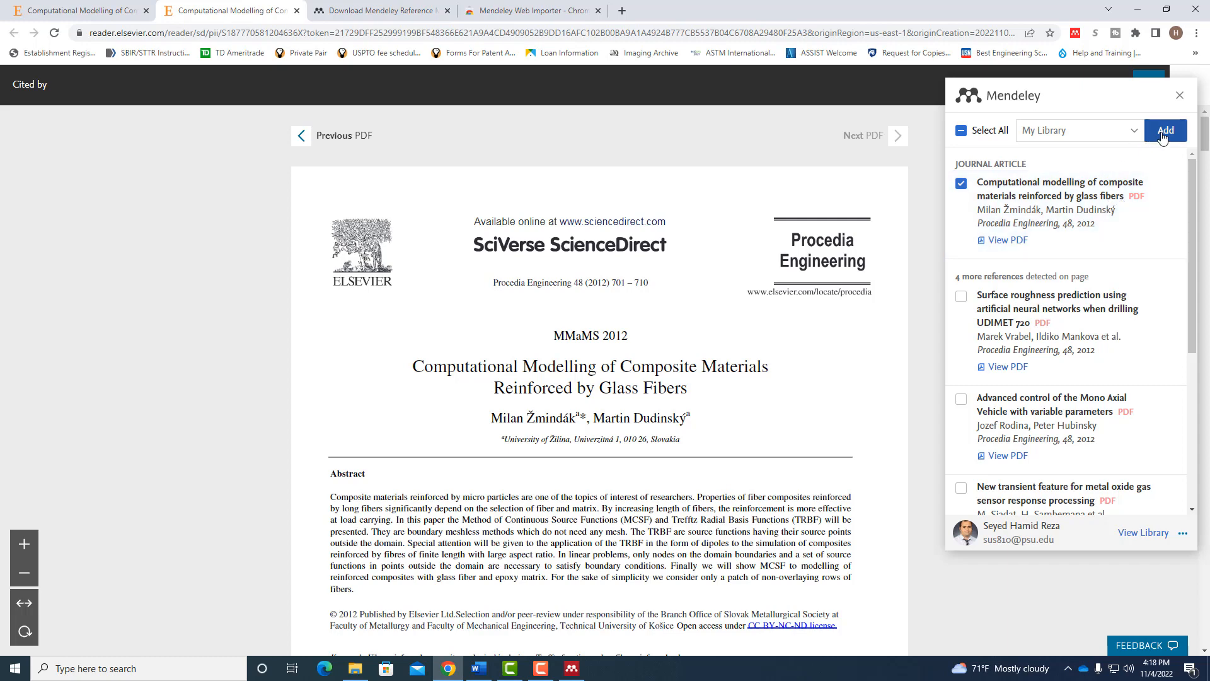
# Review the detected references and add "Computational modelling of composite materials reinforced by glass fibers" to My Library.
pyautogui.scroll(-3, 1057, 395)
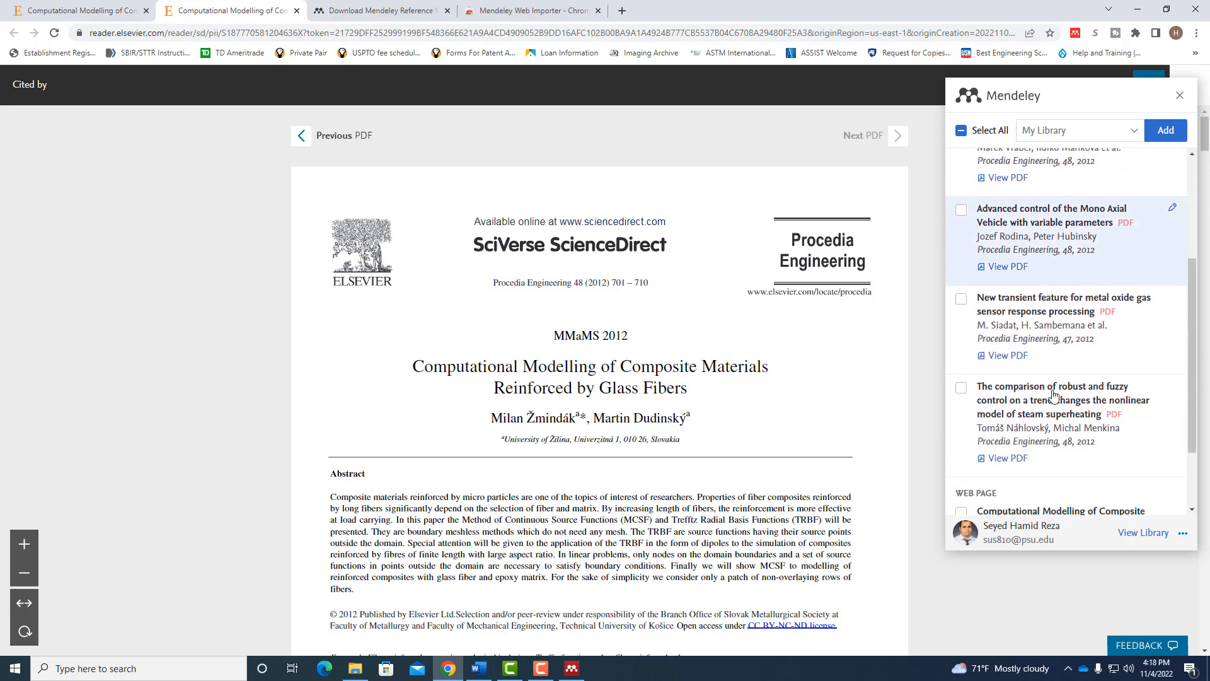
pyautogui.scroll(-2, 1054, 395)
pyautogui.scroll(2, 1054, 366)
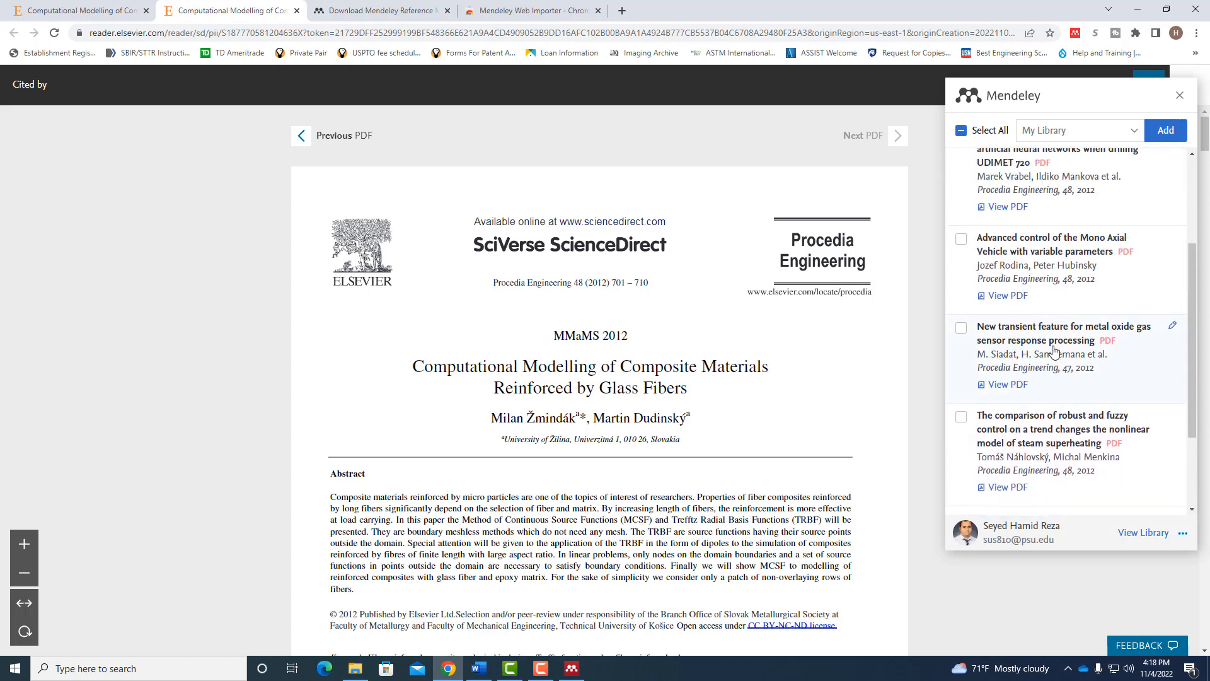
pyautogui.scroll(3, 1054, 350)
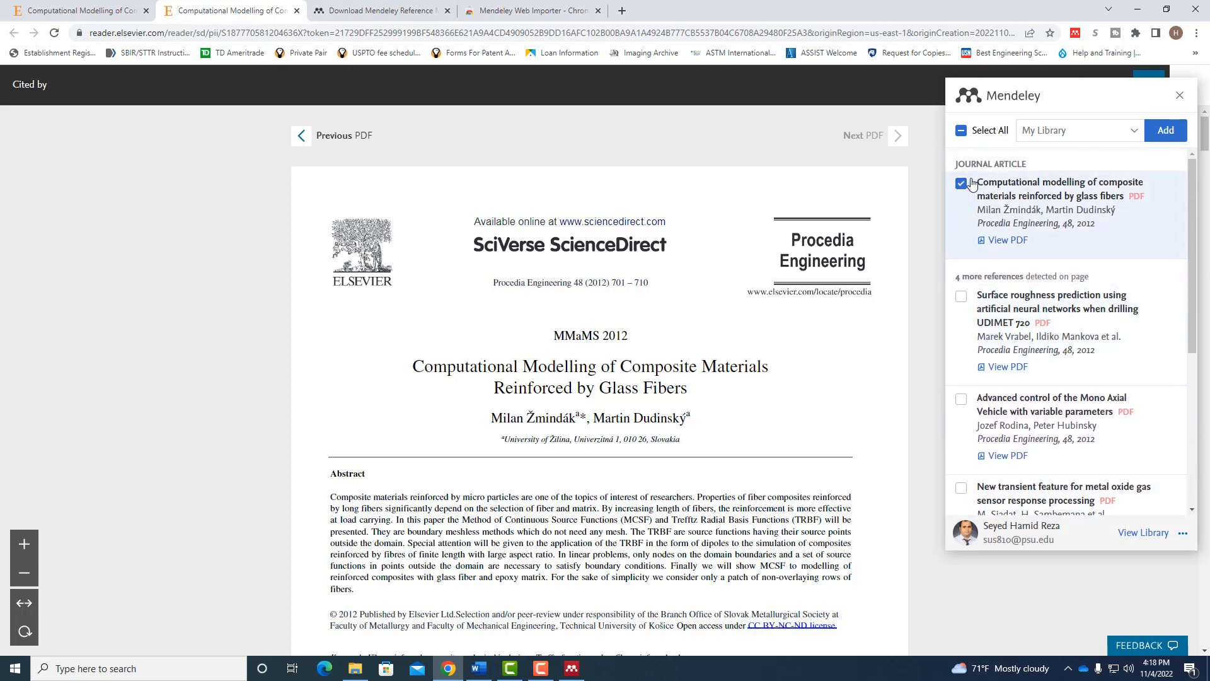
pyautogui.click(1166, 129)
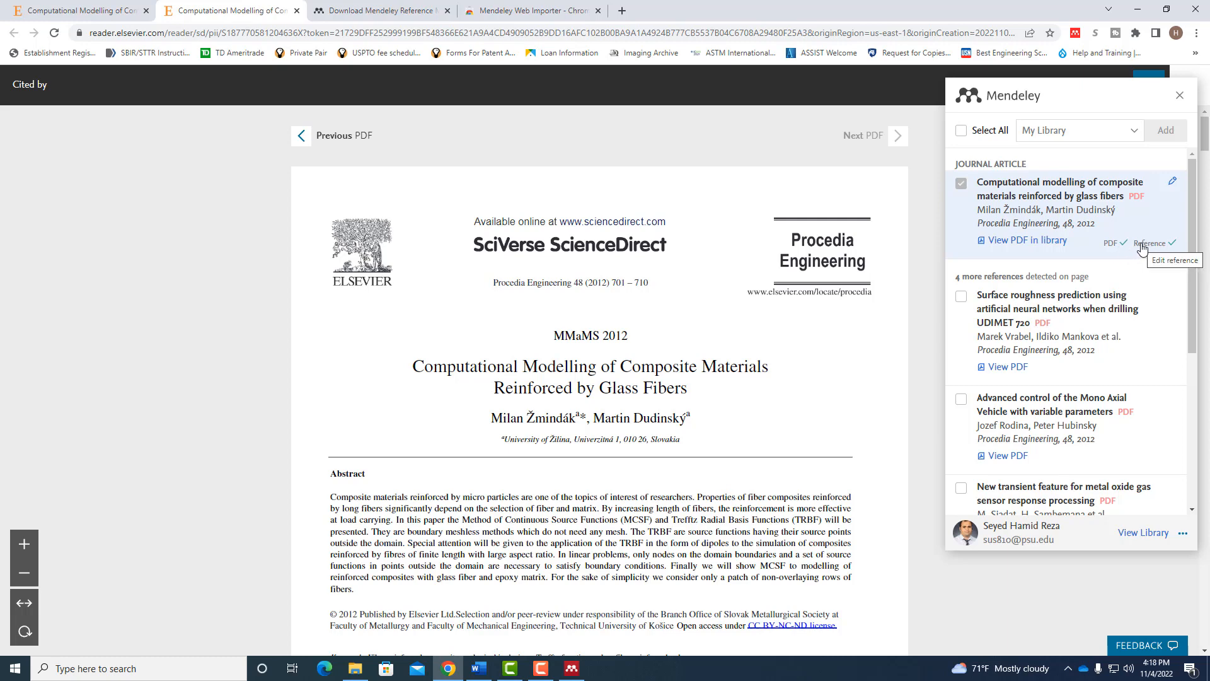
pyautogui.scroll(-1, 824, 378)
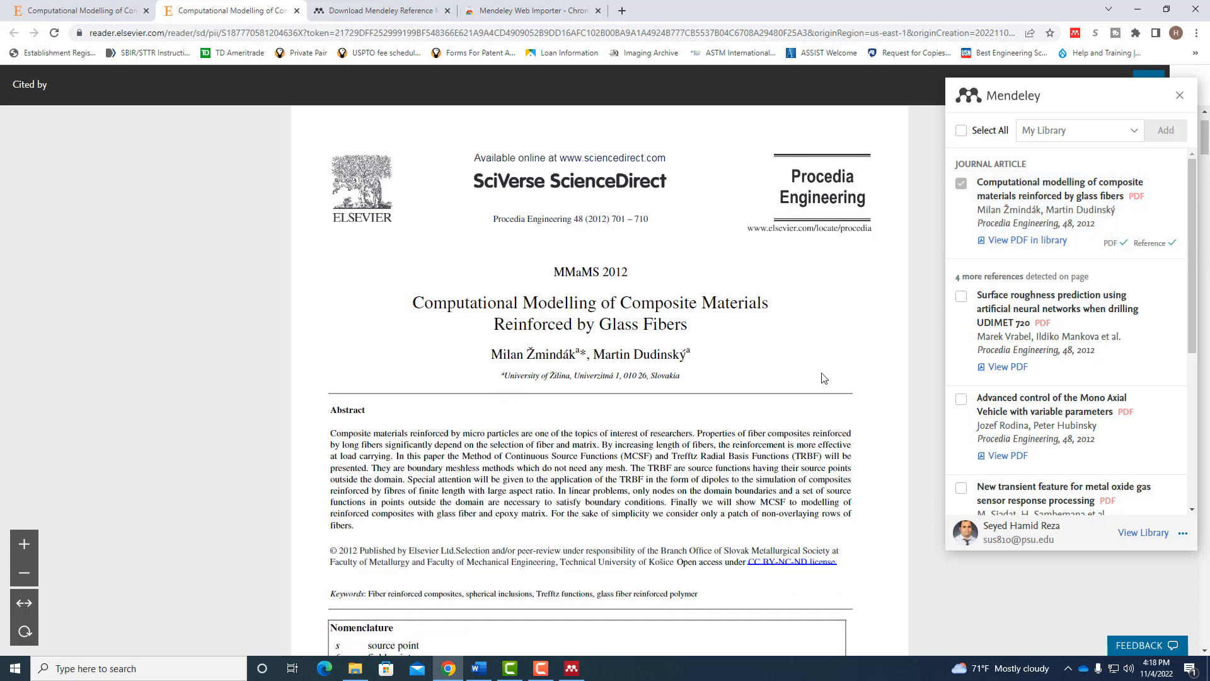
pyautogui.scroll(-2, 824, 378)
pyautogui.scroll(2, 835, 353)
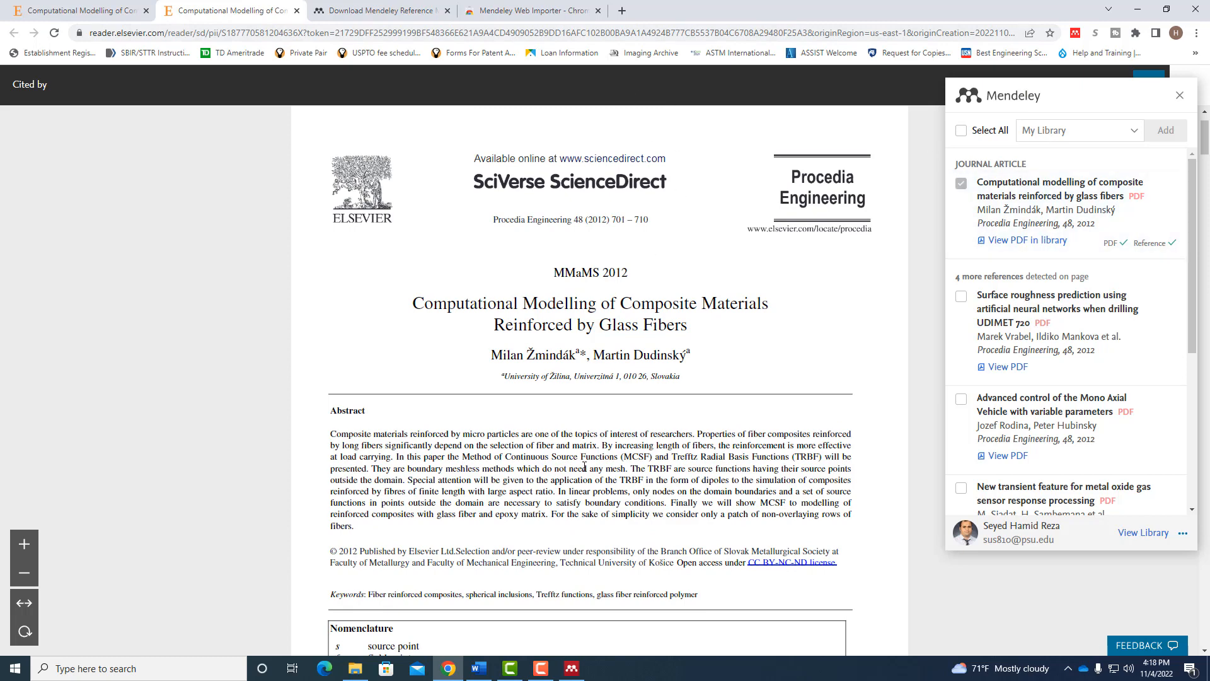
# Sync the library in Mendeley Desktop, look through its documents, and return to the References document in Word.
pyautogui.click(578, 663)
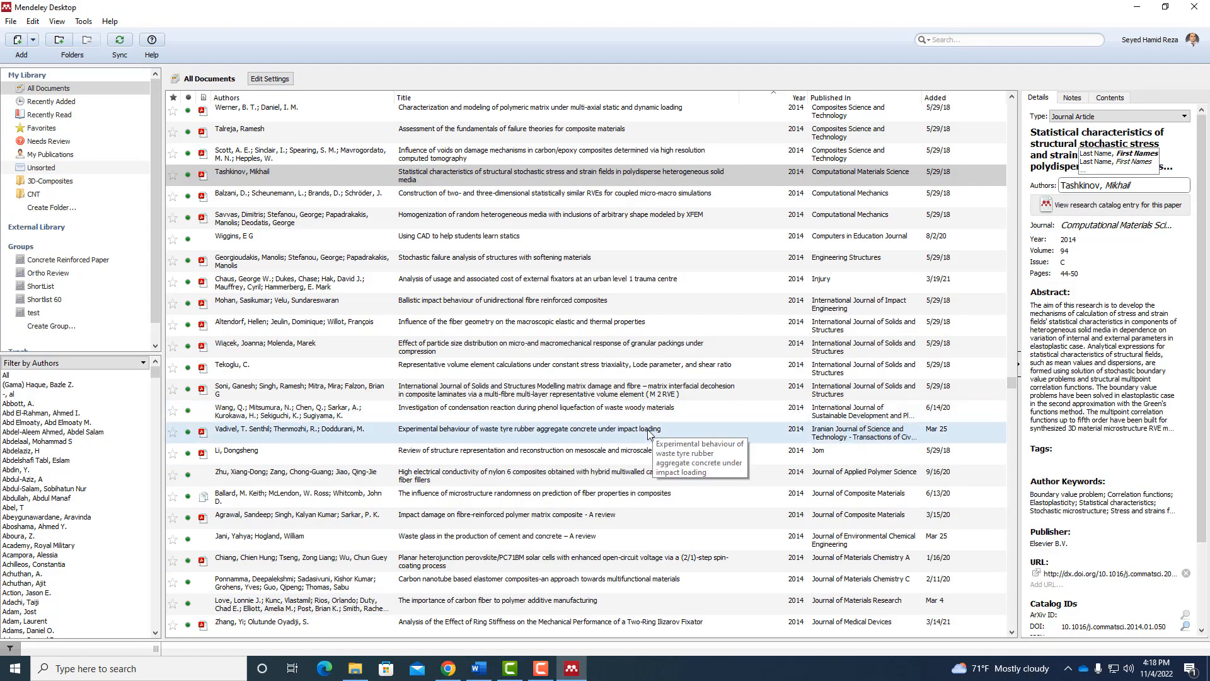
pyautogui.click(118, 42)
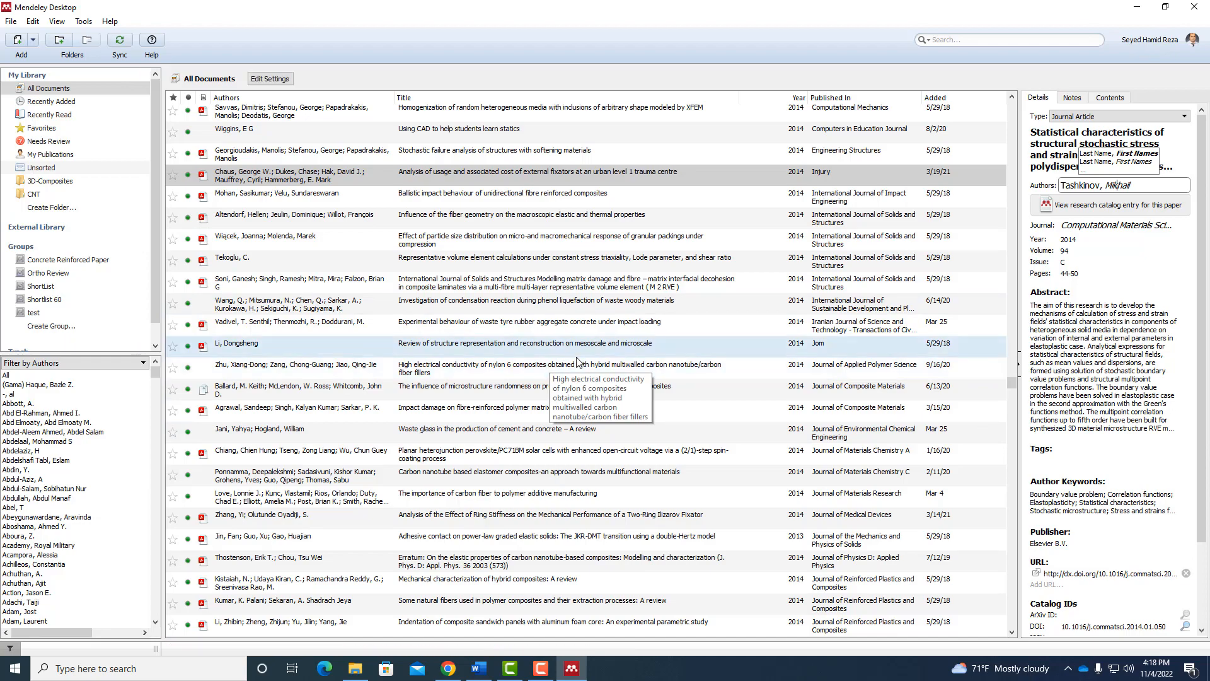
pyautogui.scroll(15, 577, 362)
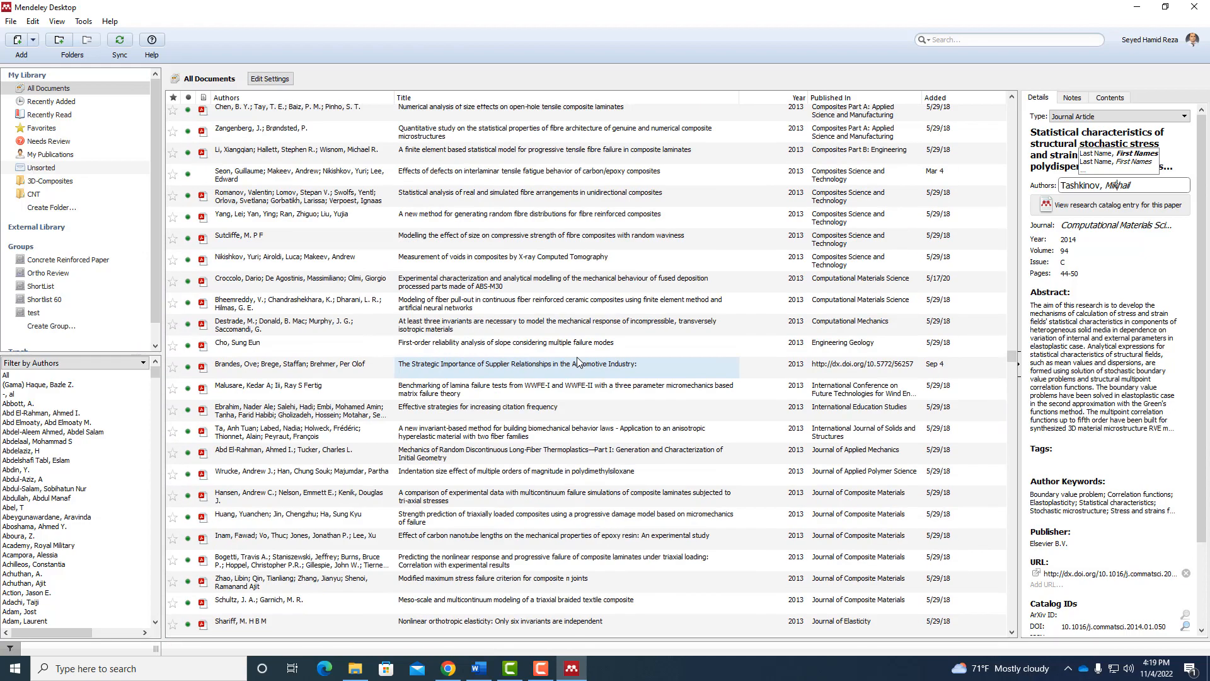
pyautogui.scroll(5, 578, 361)
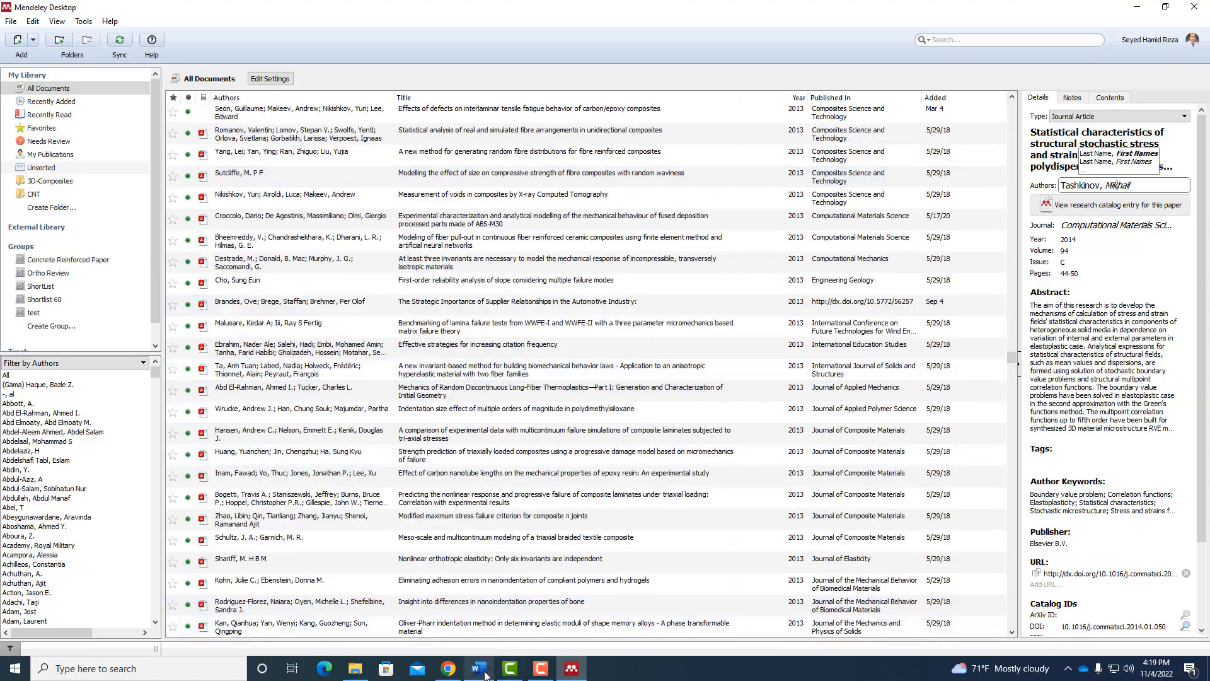
pyautogui.click(468, 666)
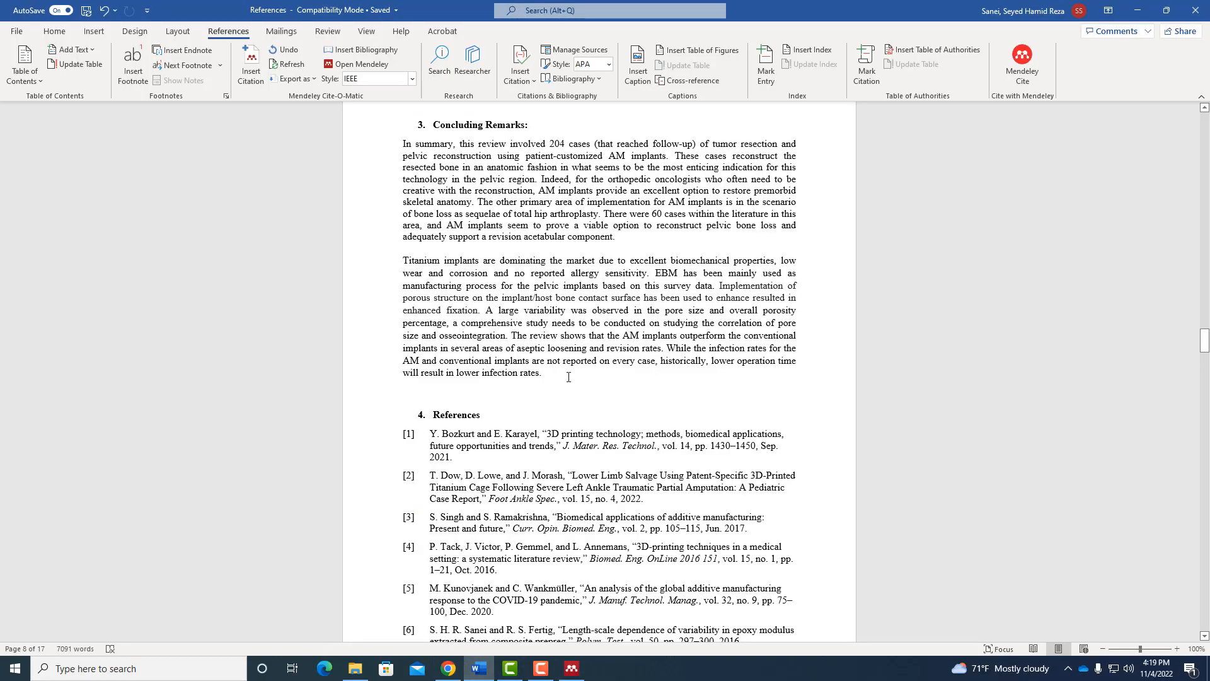